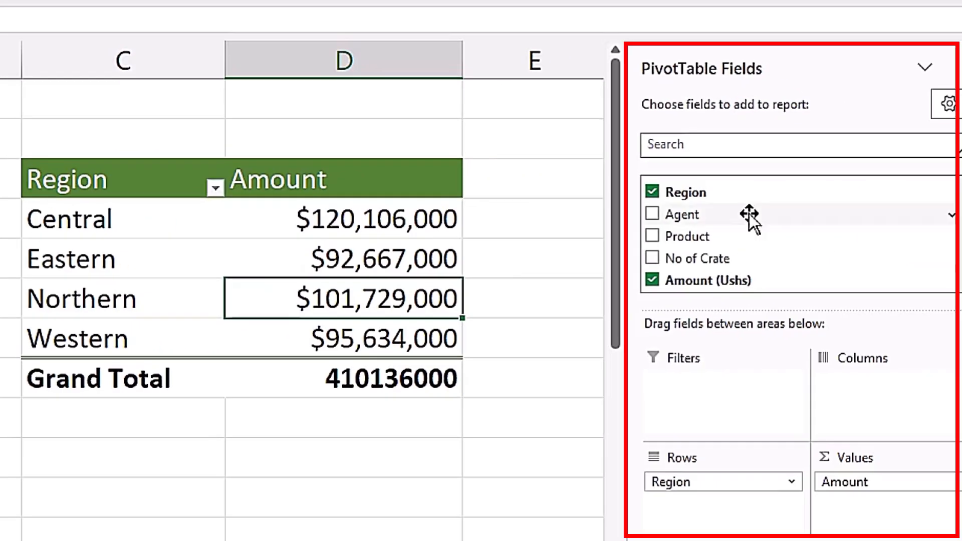
pyautogui.moveTo(718, 210); pyautogui.dragTo(546, 446)
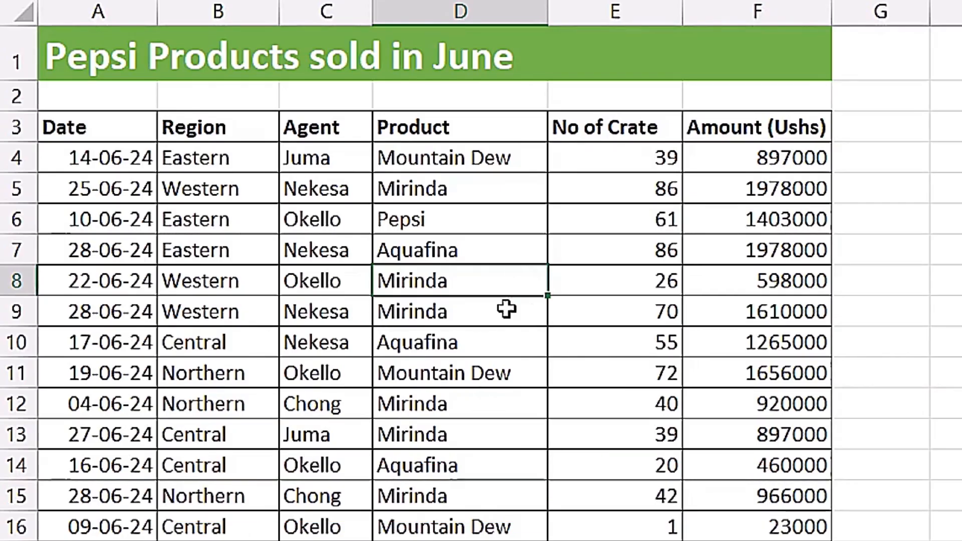
pyautogui.click(344, 254)
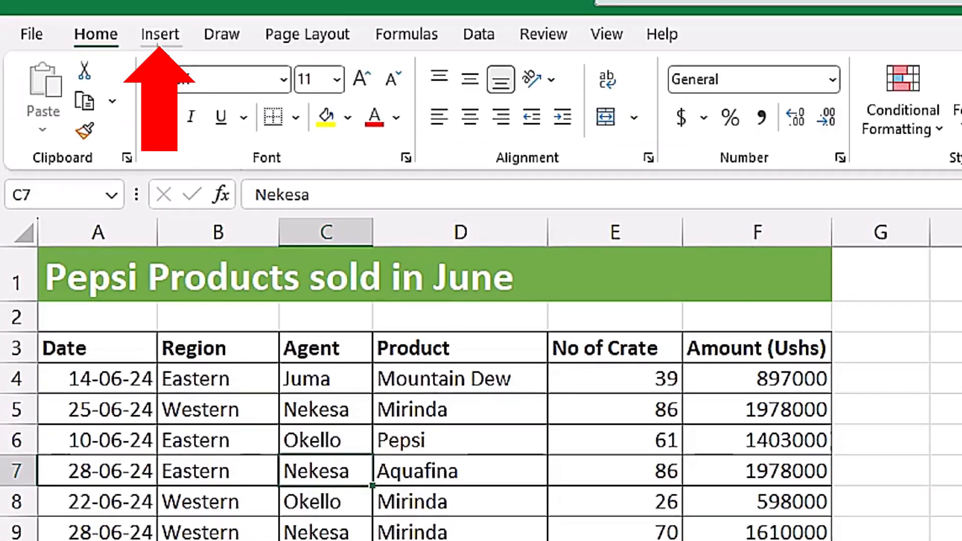
pyautogui.click(160, 34)
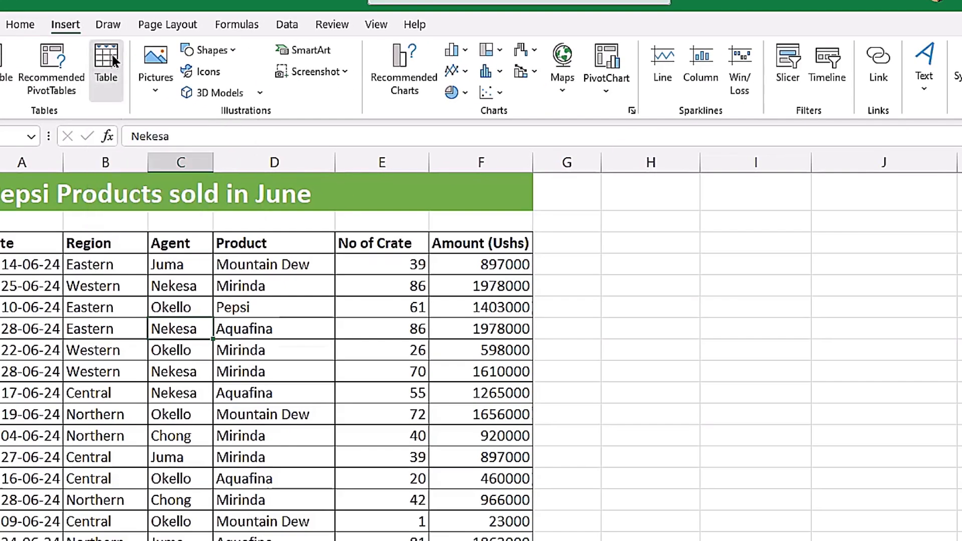
pyautogui.click(113, 58)
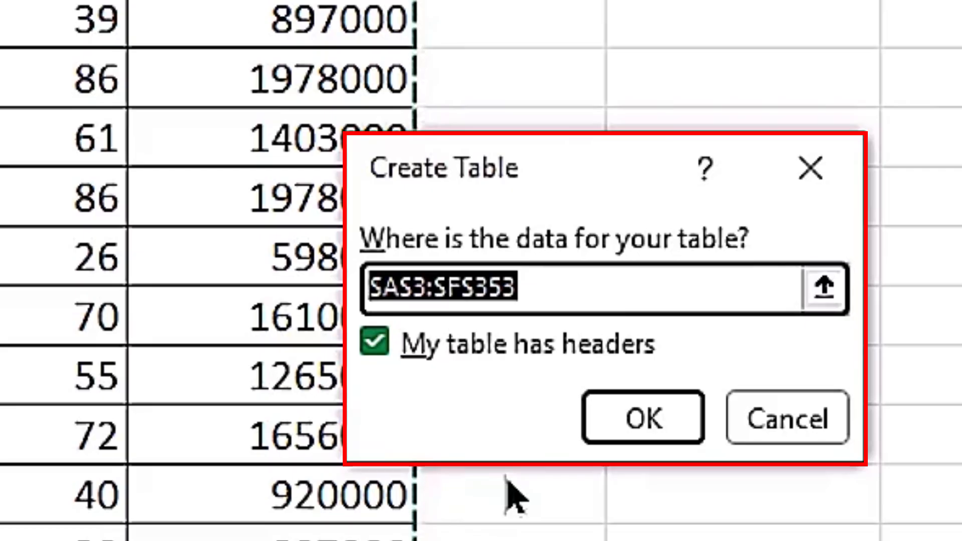
pyautogui.click(810, 170)
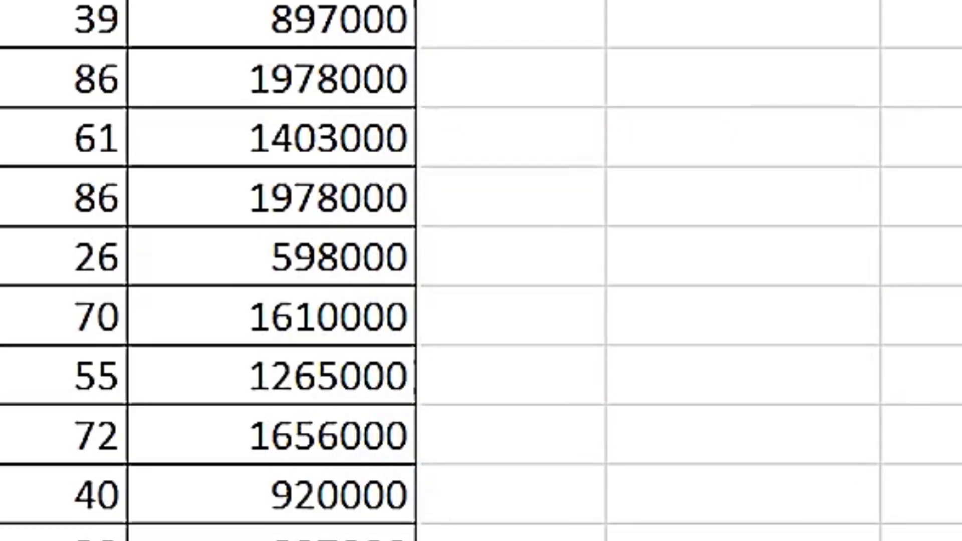
# Convert the sales data range A3:F353 into a table with headers and name it SalesTransactions
pyautogui.hotkey('ctrl', 't')
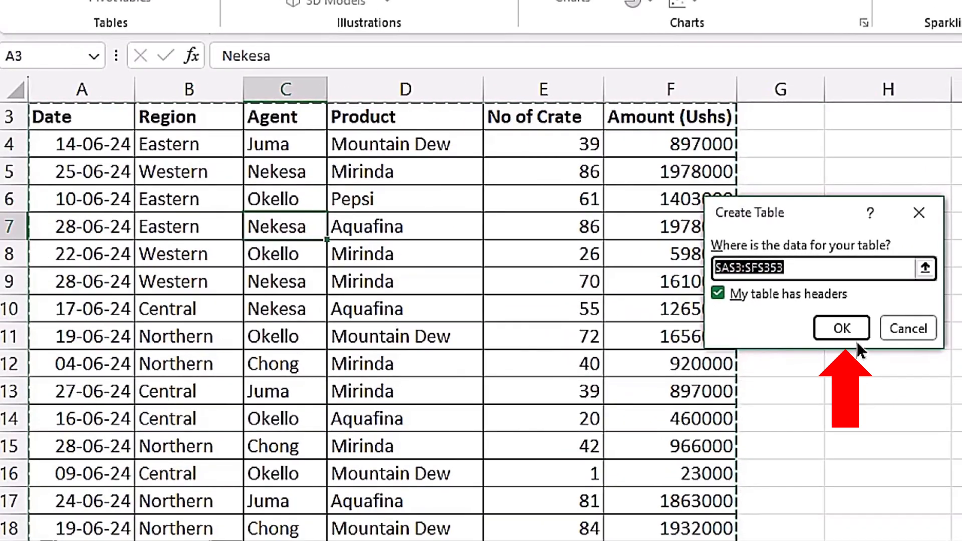
pyautogui.click(845, 330)
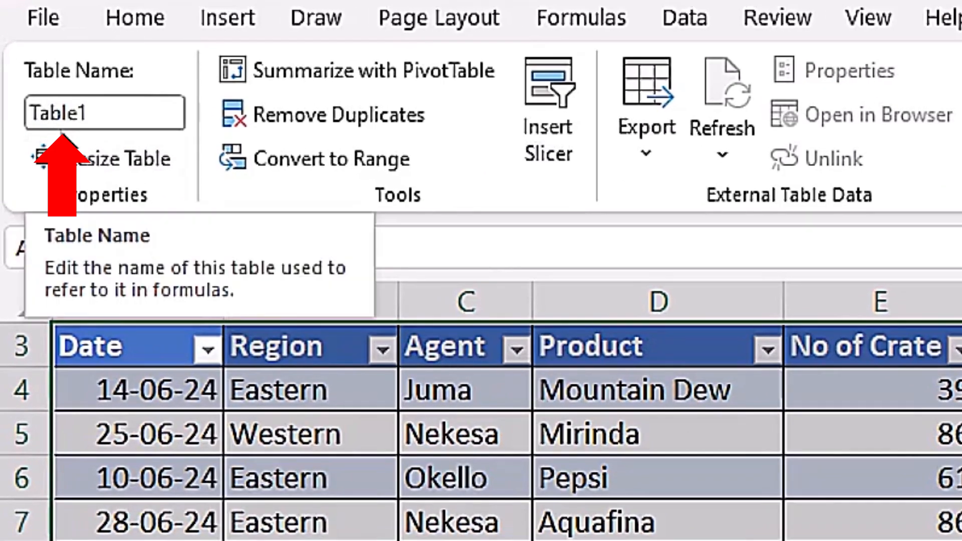
pyautogui.click(132, 107)
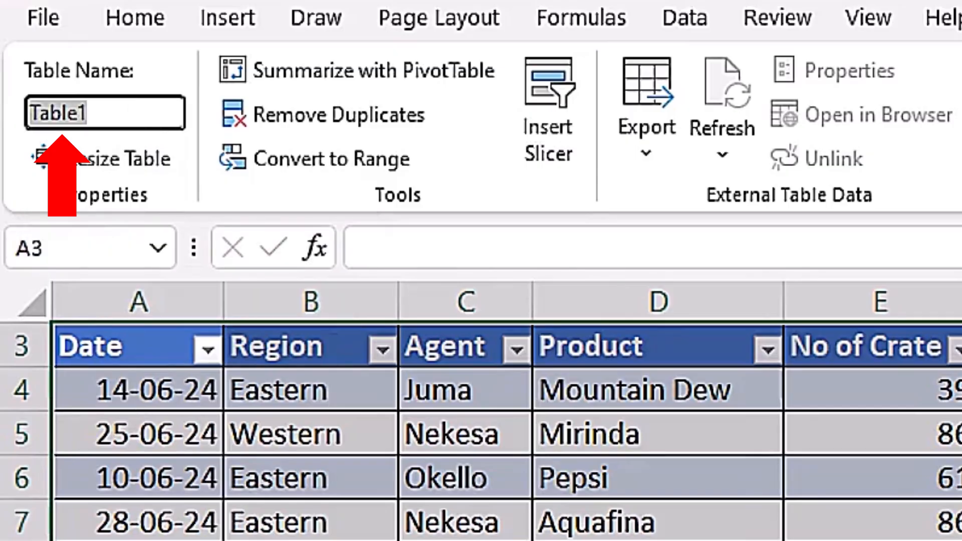
pyautogui.write('SalesTransactions')
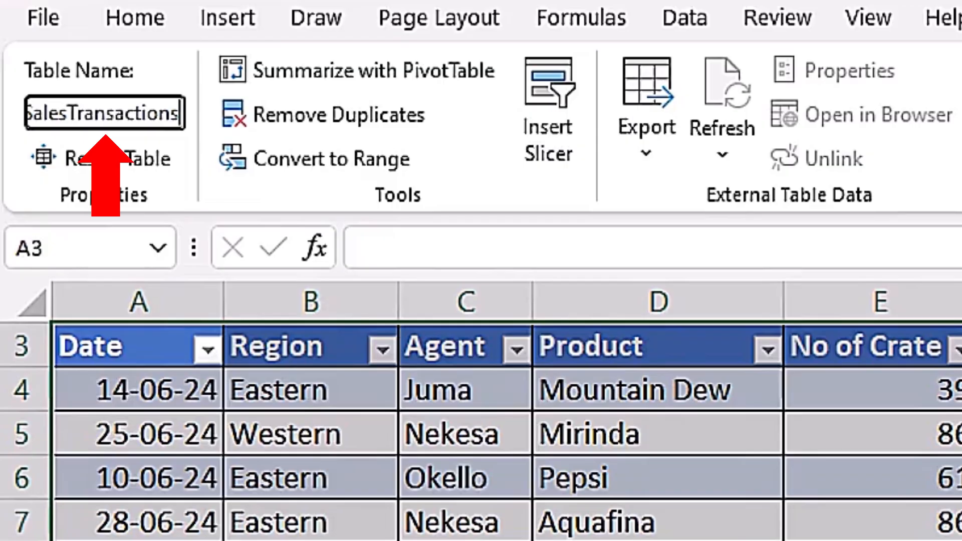
pyautogui.press('Return')
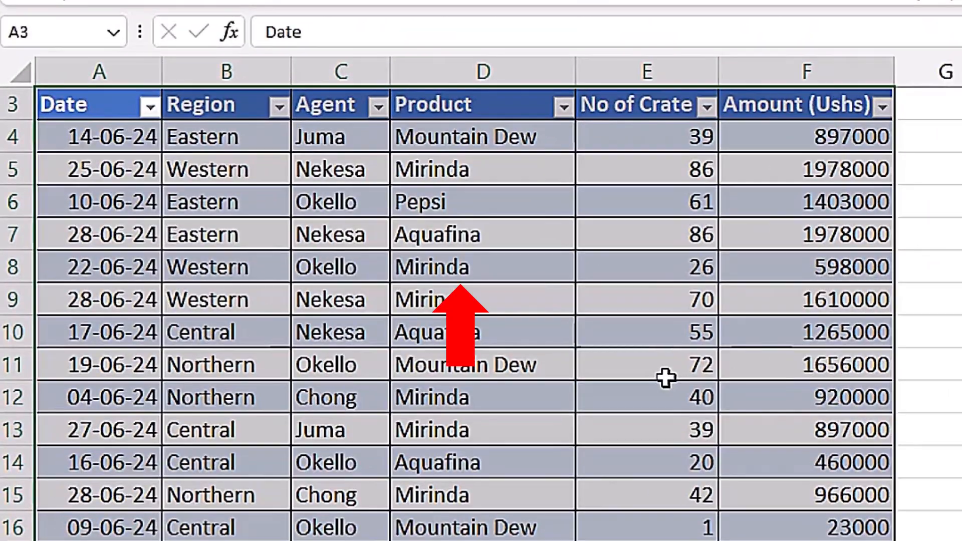
pyautogui.click(443, 269)
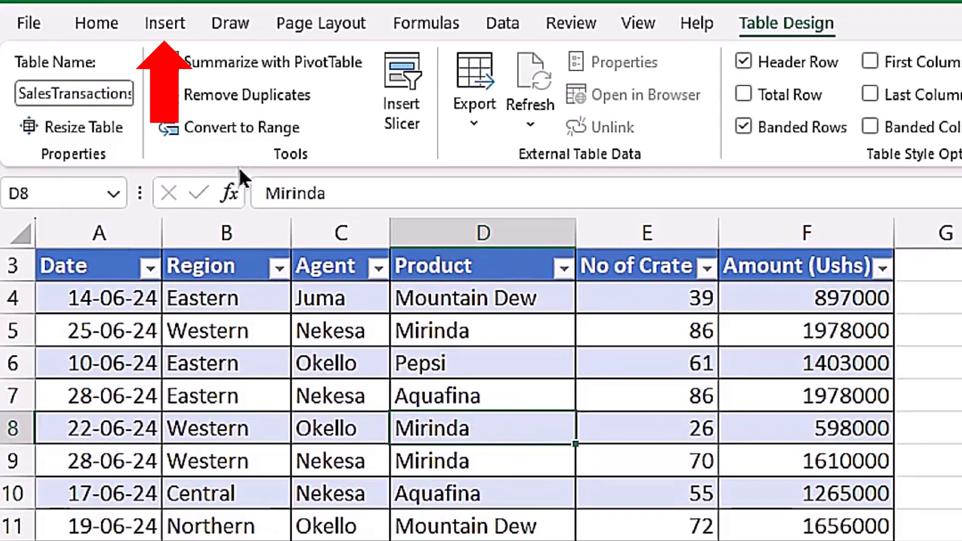
pyautogui.click(167, 21)
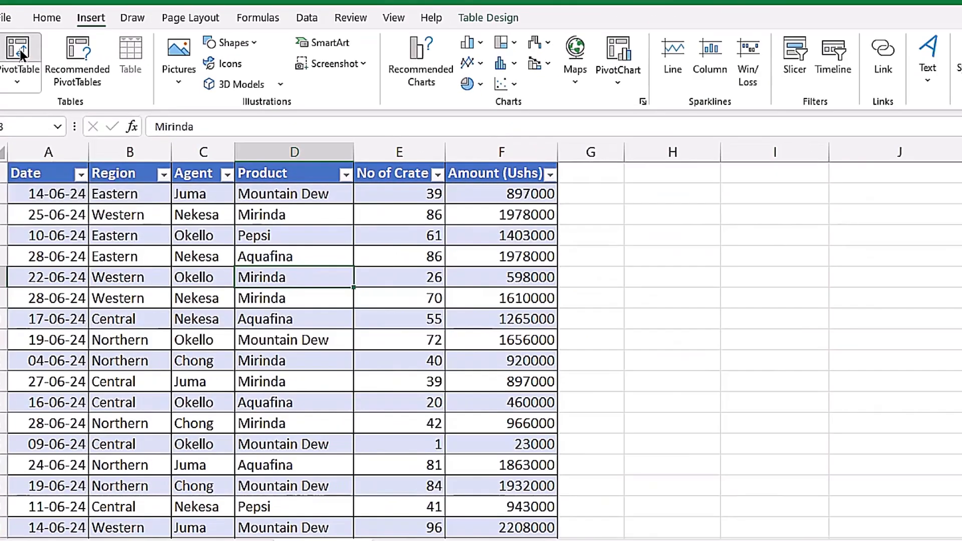
pyautogui.click(52, 70)
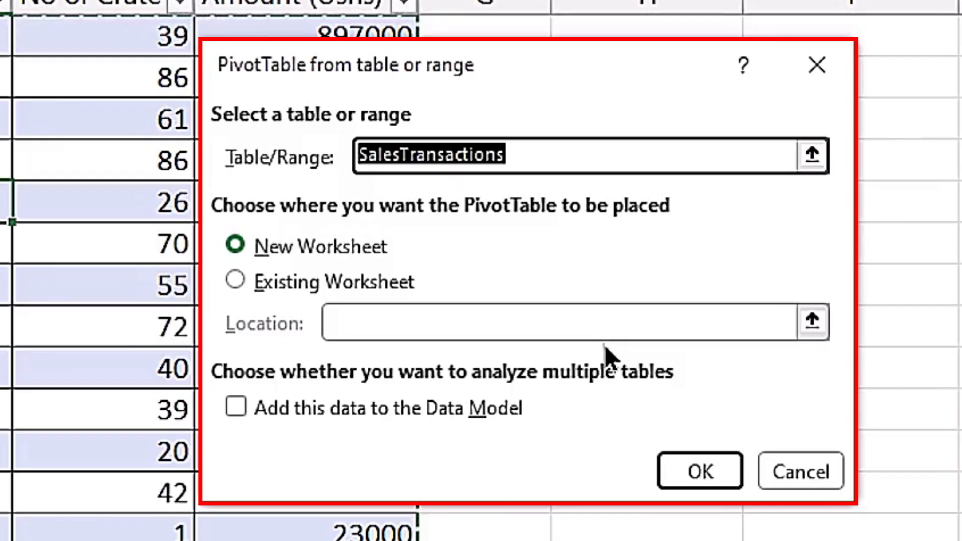
pyautogui.click(818, 65)
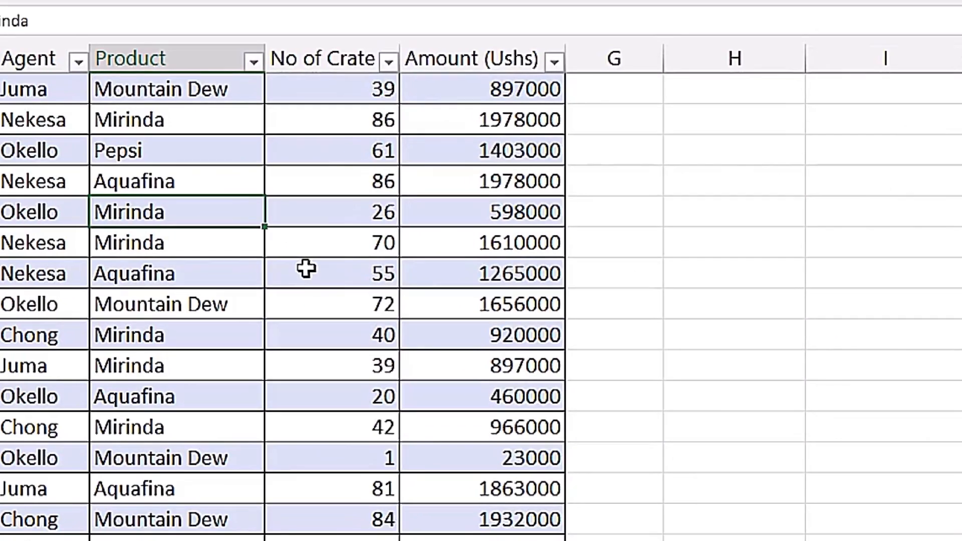
# Insert a PivotTable from the SalesTransactions table at cell B3 of the existing Pivot Table Number Format worksheet
pyautogui.hotkey('alt', 'n')
pyautogui.press('v')
pyautogui.press('t')
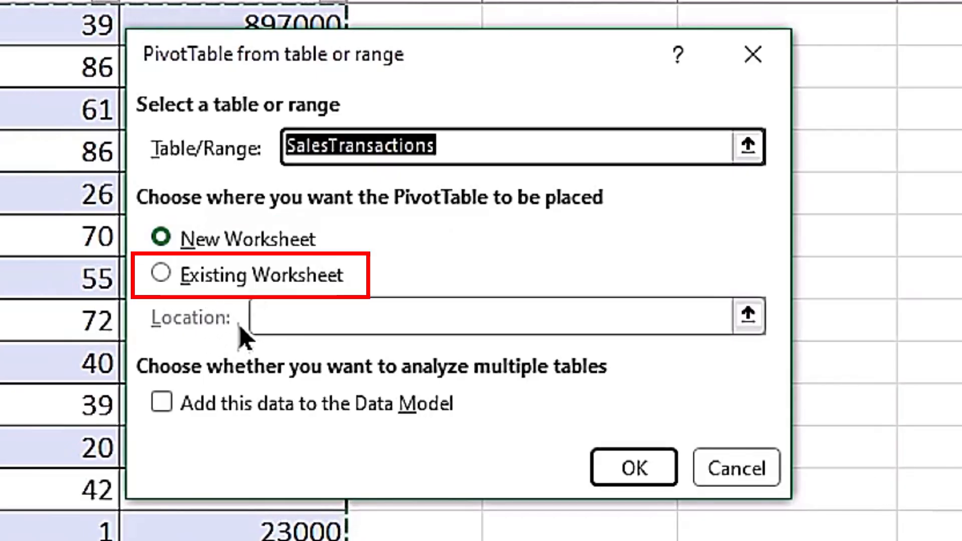
pyautogui.click(184, 281)
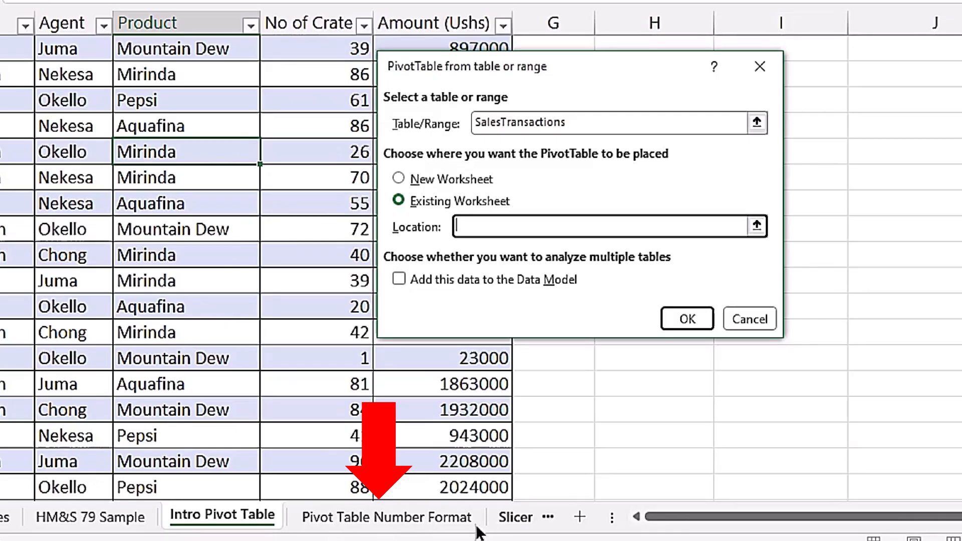
pyautogui.click(396, 524)
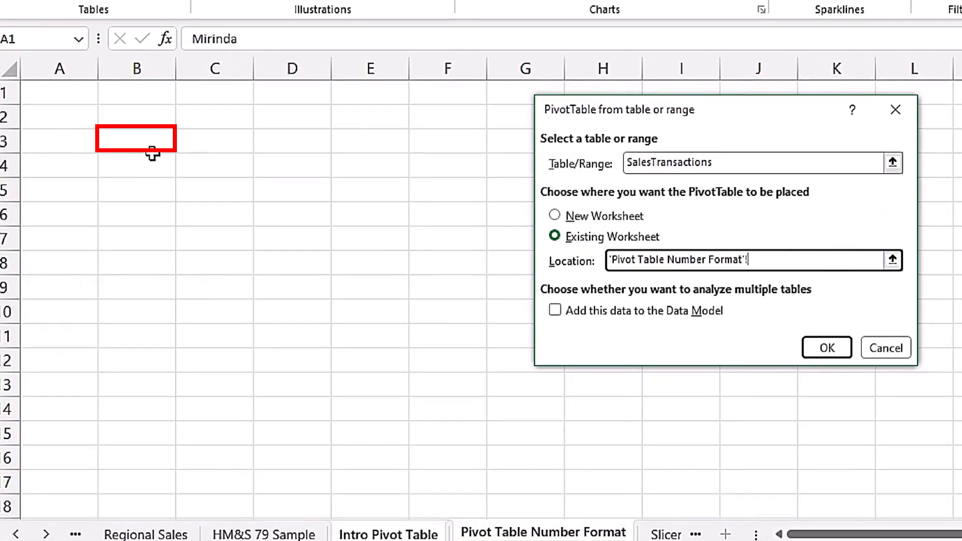
pyautogui.click(137, 144)
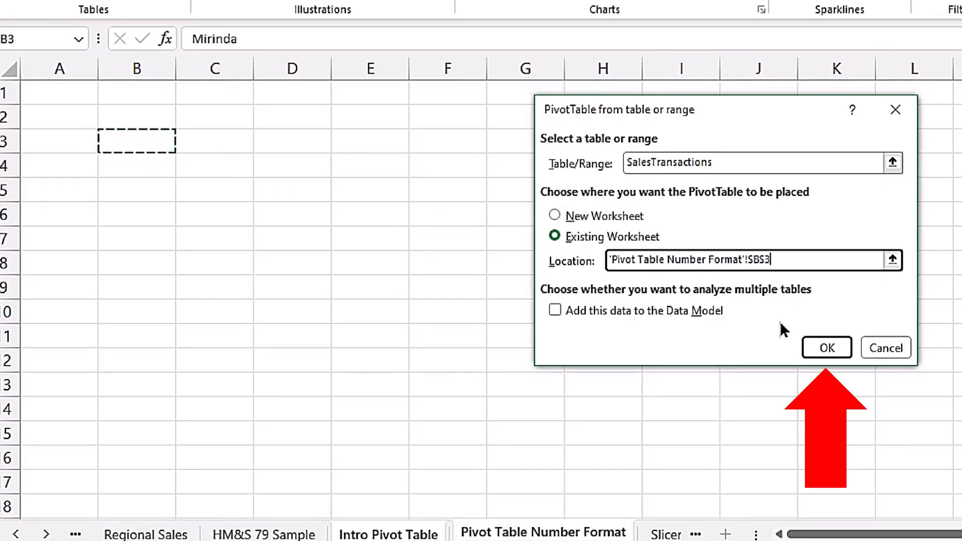
pyautogui.click(820, 348)
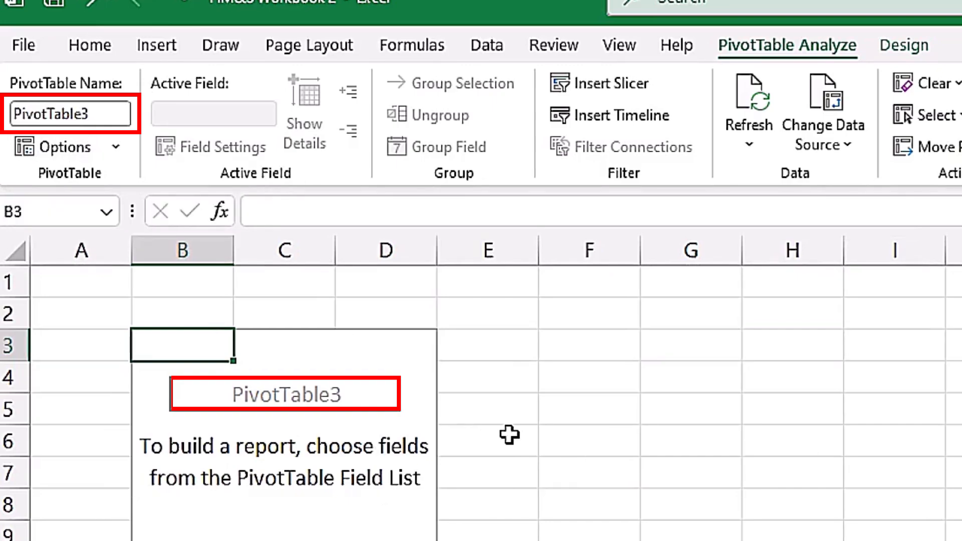
# Rename the new PivotTable as RegionalSales
pyautogui.doubleClick(97, 113)
pyautogui.write('RegionalSales')
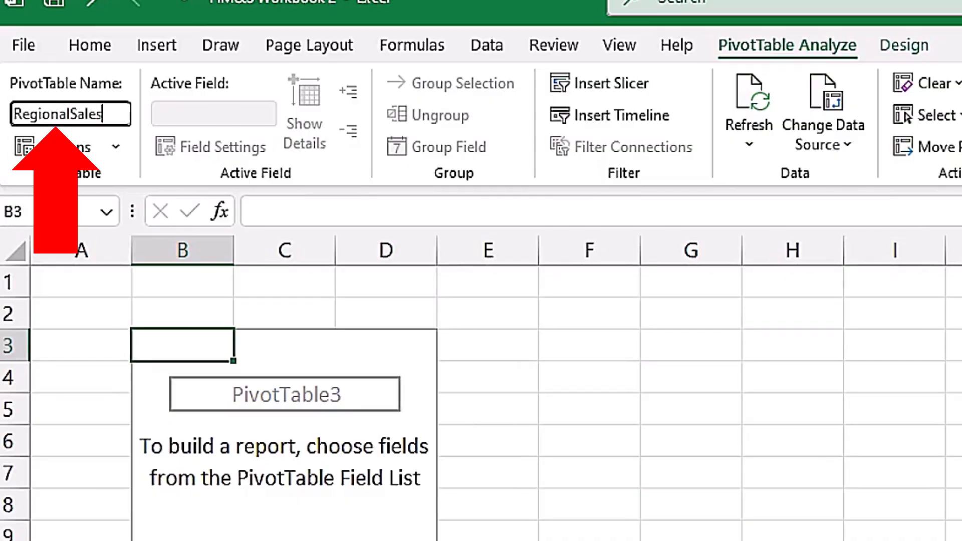
pyautogui.press('Return')
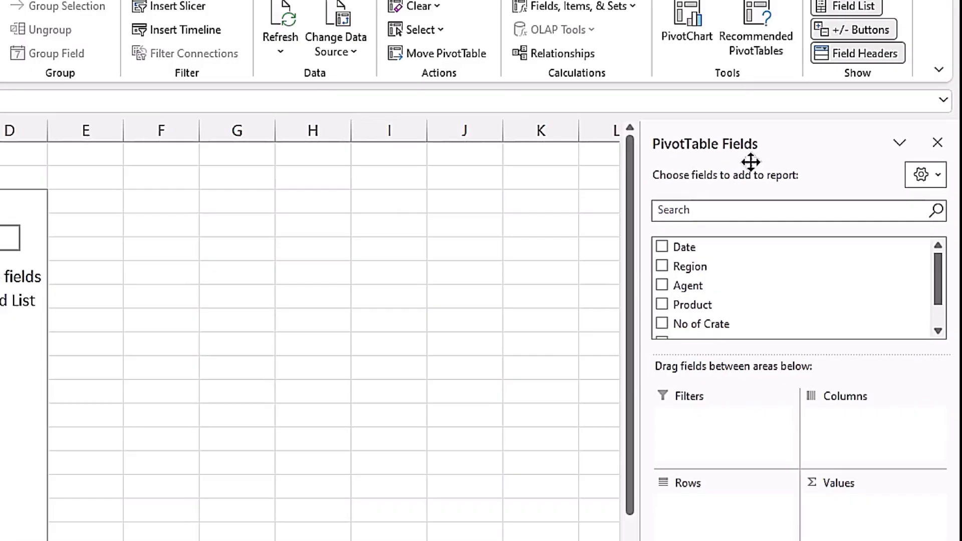
# Undock the PivotTable Fields pane, place it beside the empty PivotTable and make it taller so all its areas show
pyautogui.moveTo(717, 77); pyautogui.dragTo(371, 183)
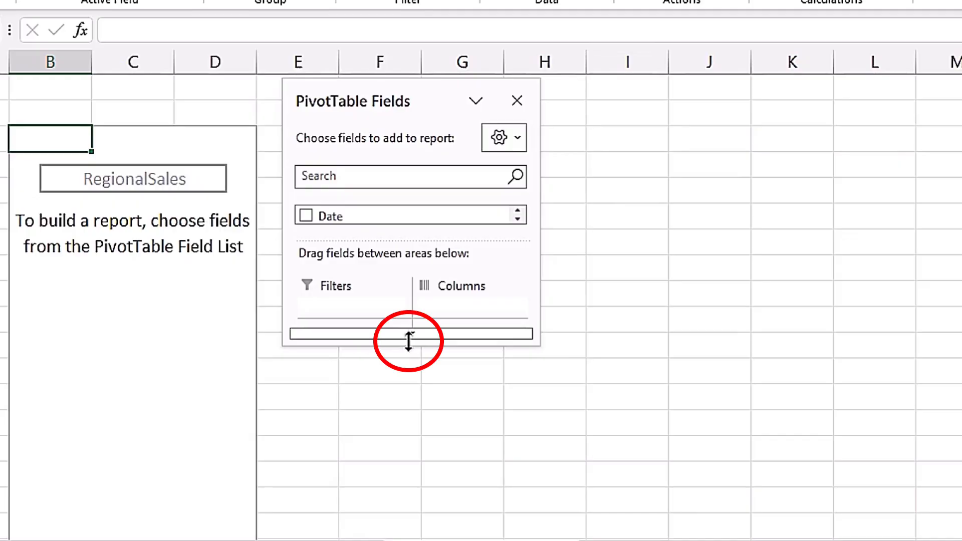
pyautogui.moveTo(409, 341); pyautogui.dragTo(422, 538)
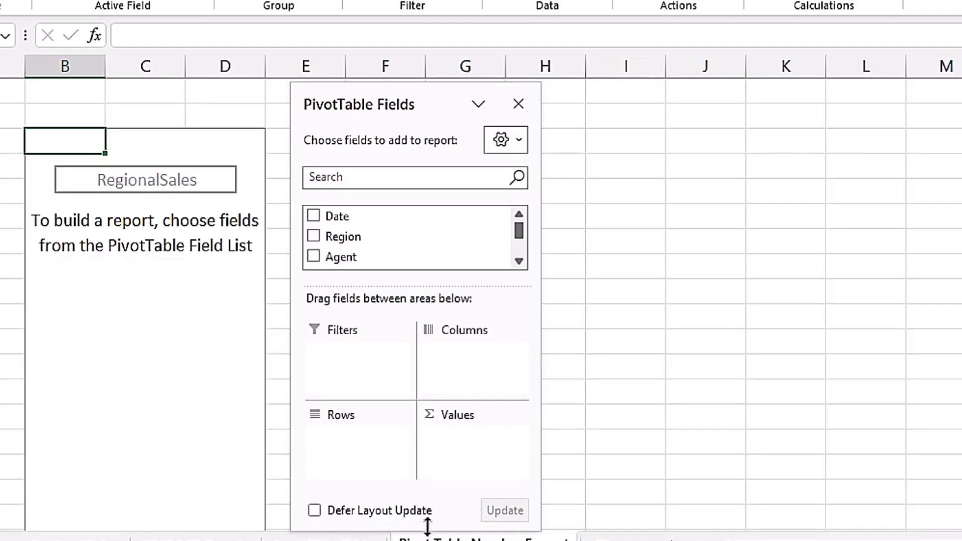
pyautogui.moveTo(392, 83); pyautogui.dragTo(382, 64)
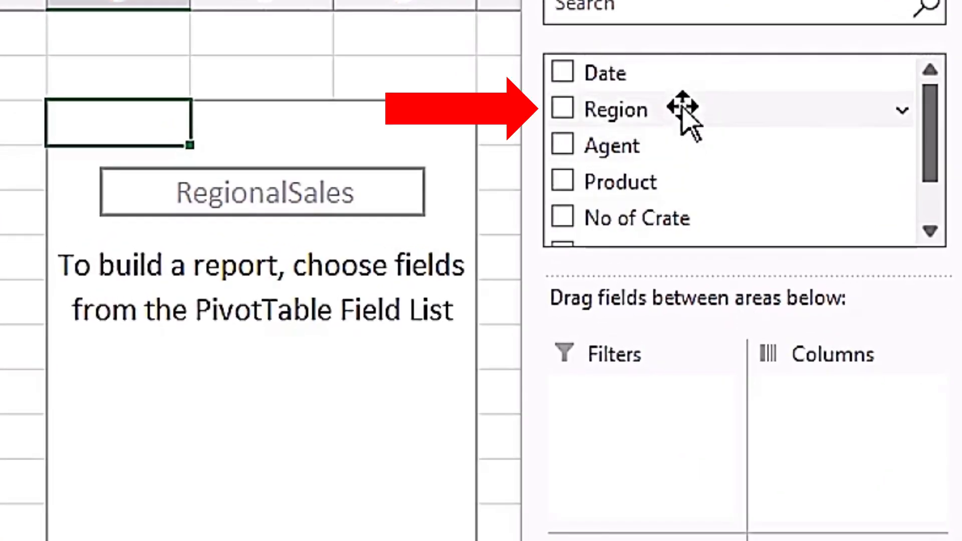
# Add the Region field to the PivotTable's rows and the Amount (Ushs) field to its values
pyautogui.moveTo(682, 107); pyautogui.dragTo(459, 540)
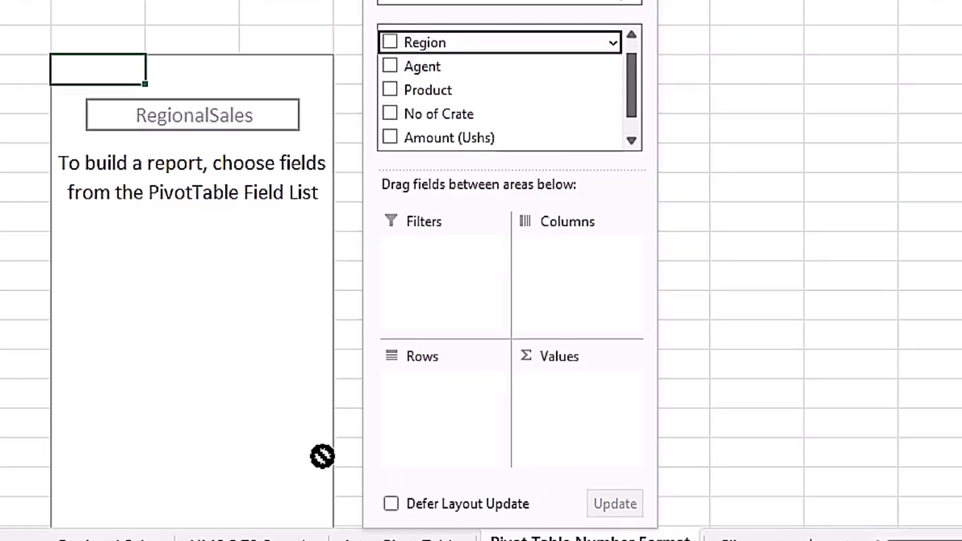
pyautogui.moveTo(322, 457); pyautogui.dragTo(455, 465)
pyautogui.moveTo(464, 400)
pyautogui.mouseDown()
pyautogui.moveTo(462, 384)
pyautogui.moveTo(445, 390)
pyautogui.mouseUp()
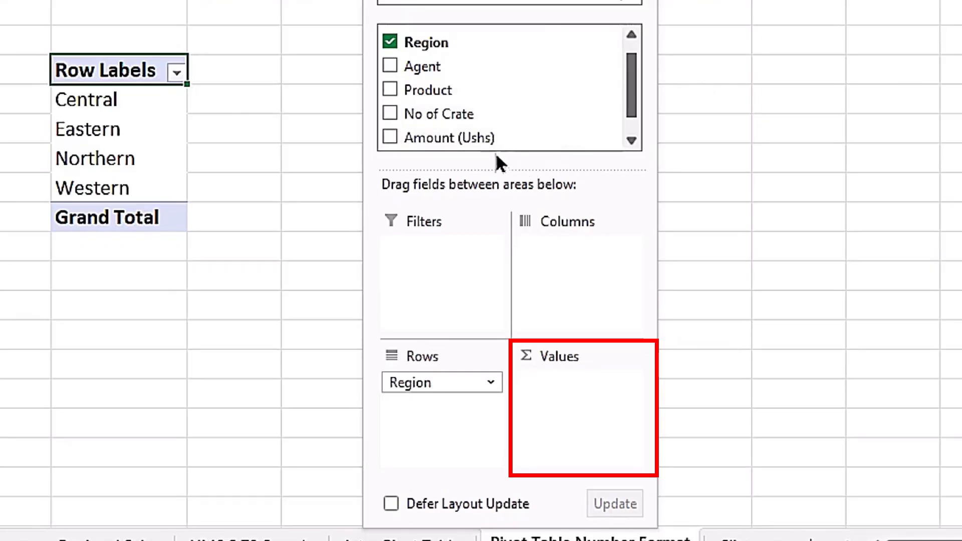
pyautogui.moveTo(516, 132); pyautogui.dragTo(554, 389)
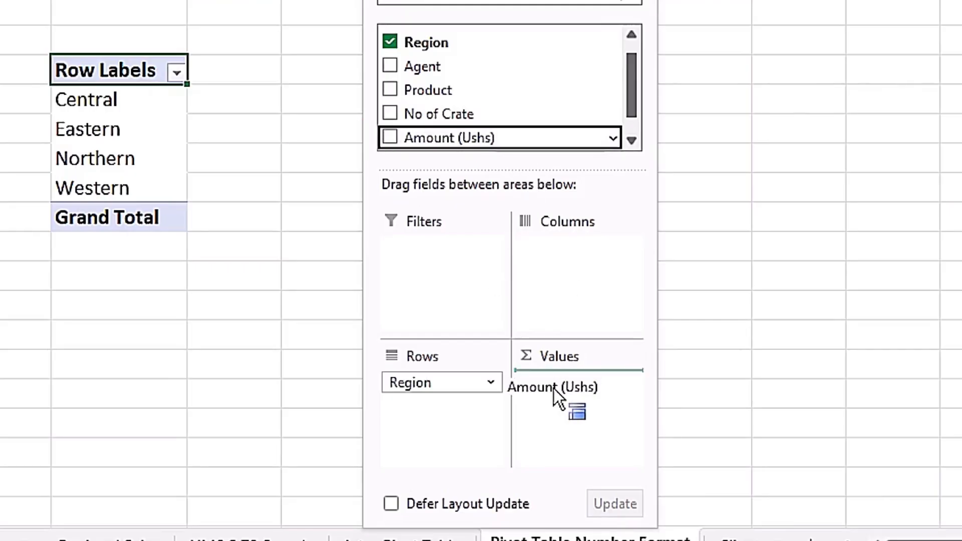
pyautogui.moveTo(554, 389); pyautogui.dragTo(554, 389)
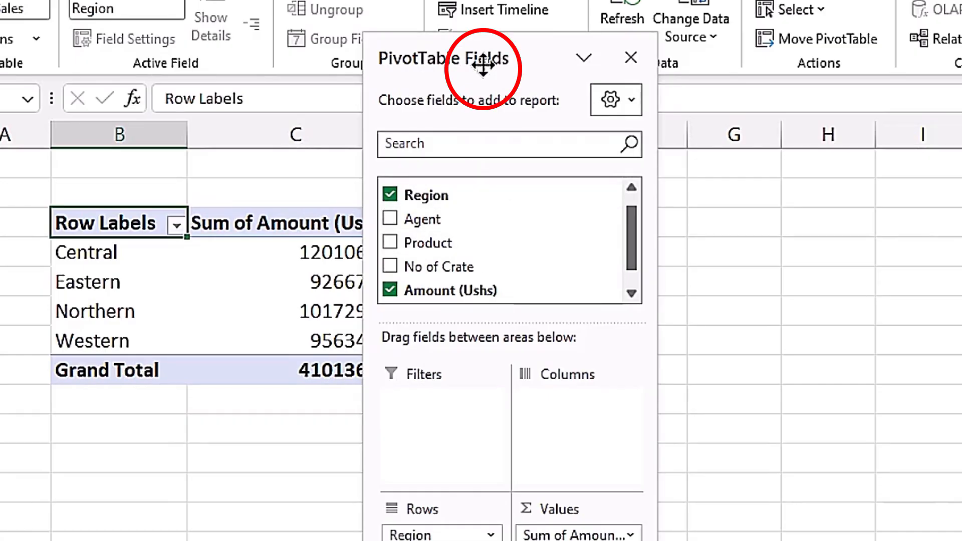
# Move the PivotTable Fields pane clear of the PivotTable's amounts and close the pane
pyautogui.moveTo(483, 65)
pyautogui.mouseDown()
pyautogui.moveTo(611, 78)
pyautogui.moveTo(567, 75)
pyautogui.mouseUp()
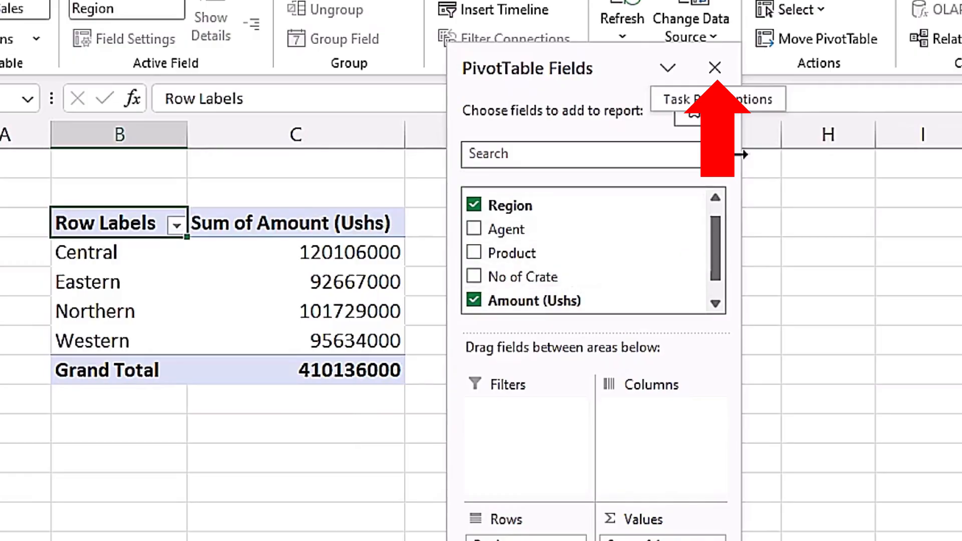
pyautogui.click(715, 68)
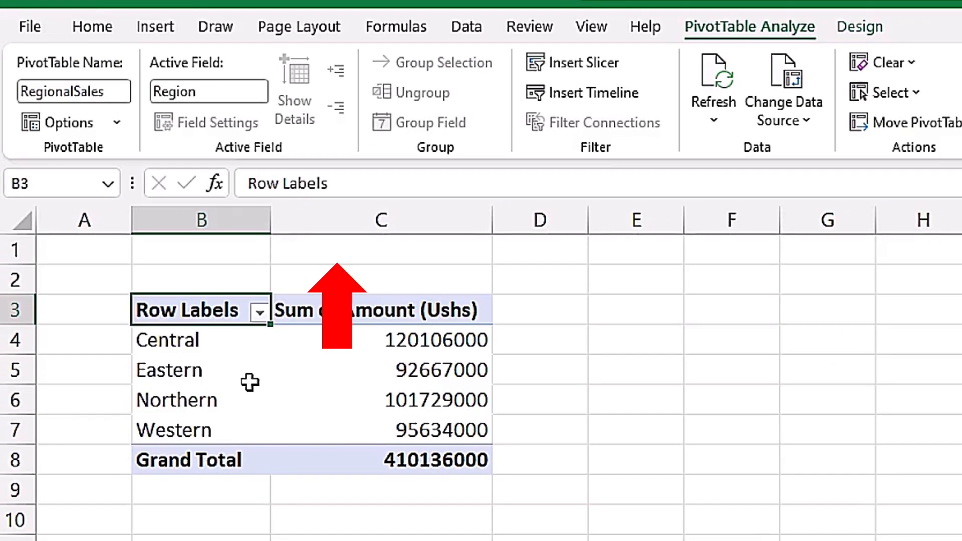
# Change the PivotTable's report layout to Tabular Form
pyautogui.click(871, 26)
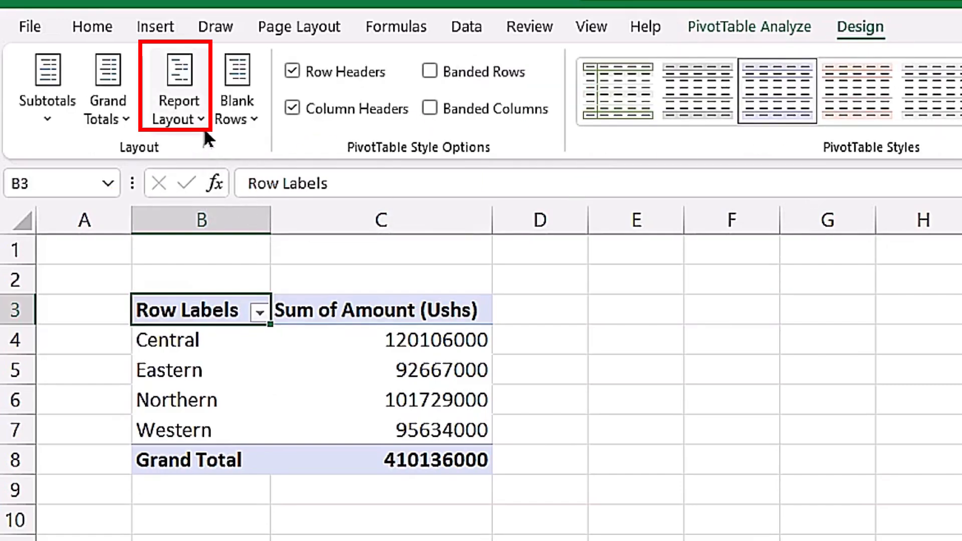
pyautogui.click(186, 110)
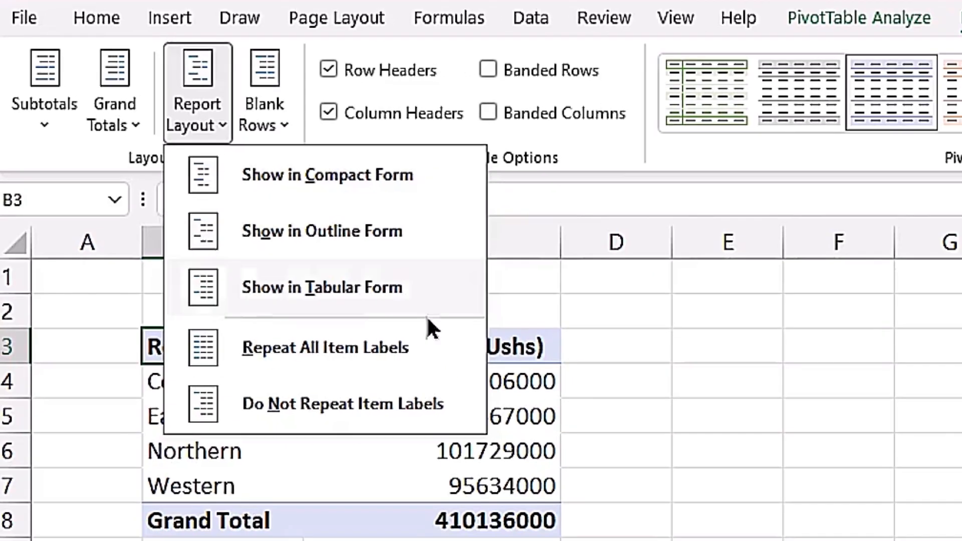
pyautogui.click(681, 448)
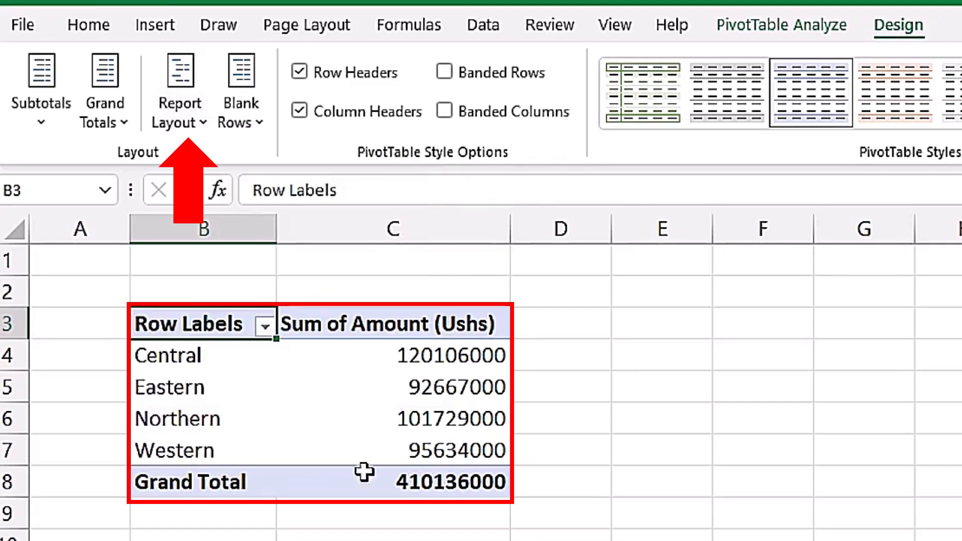
pyautogui.click(189, 125)
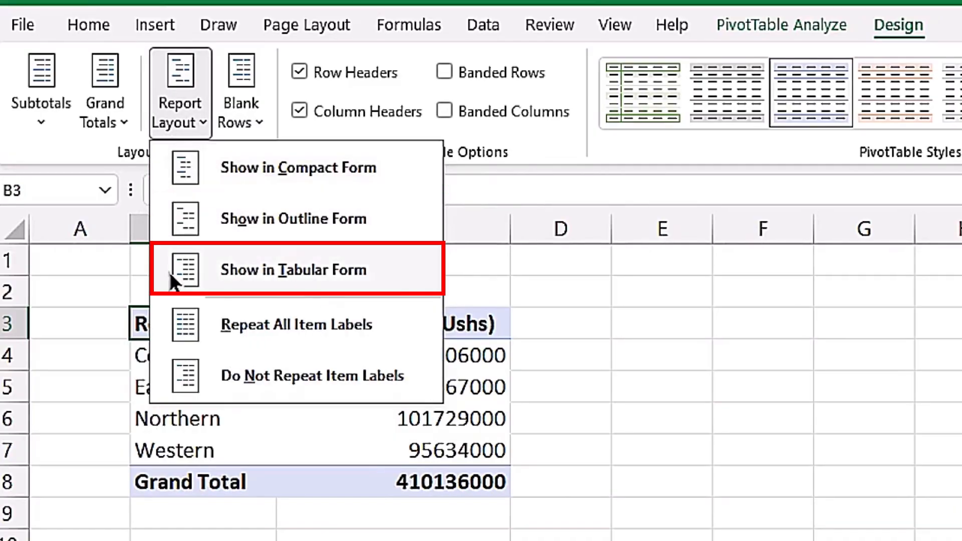
pyautogui.click(294, 270)
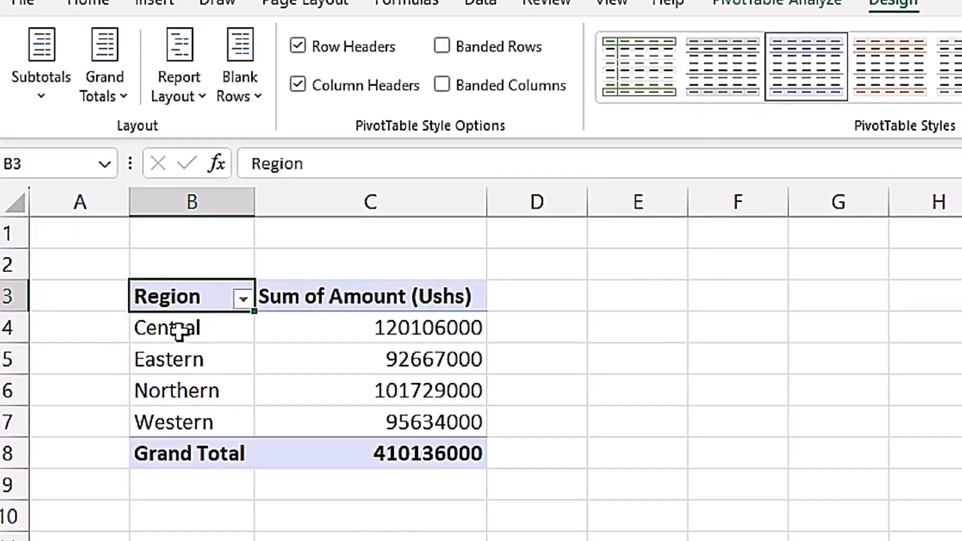
# Show the PivotTable field list again for the existing PivotTable and close it
pyautogui.rightClick(261, 387)
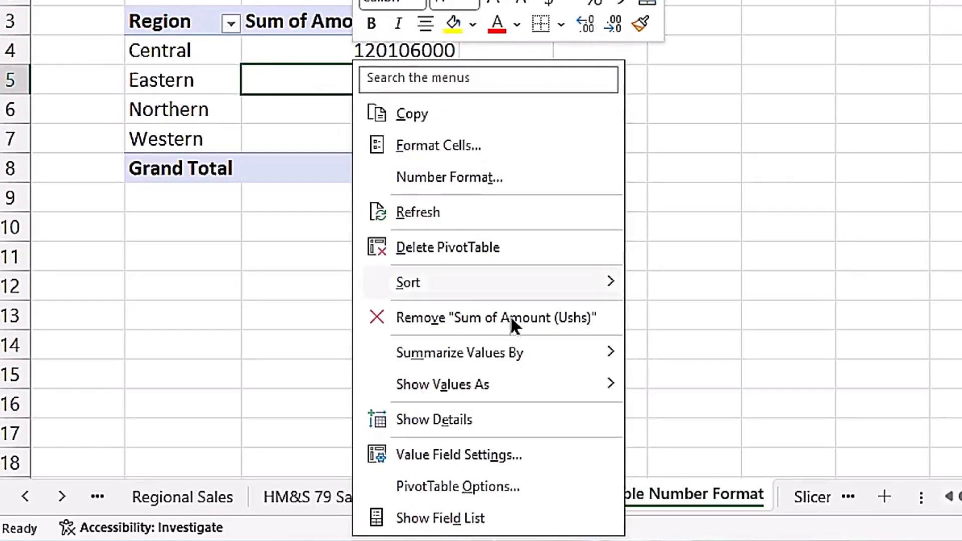
pyautogui.click(478, 519)
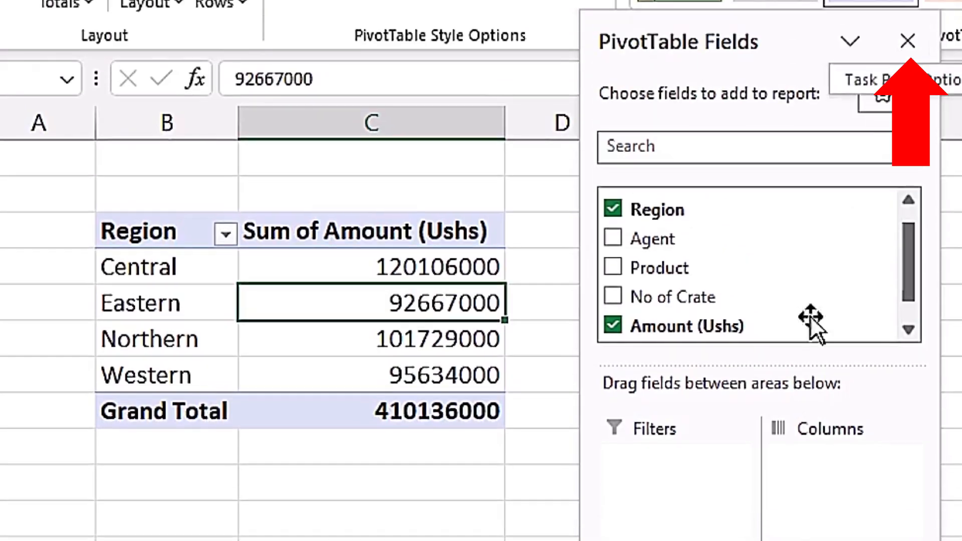
pyautogui.click(904, 43)
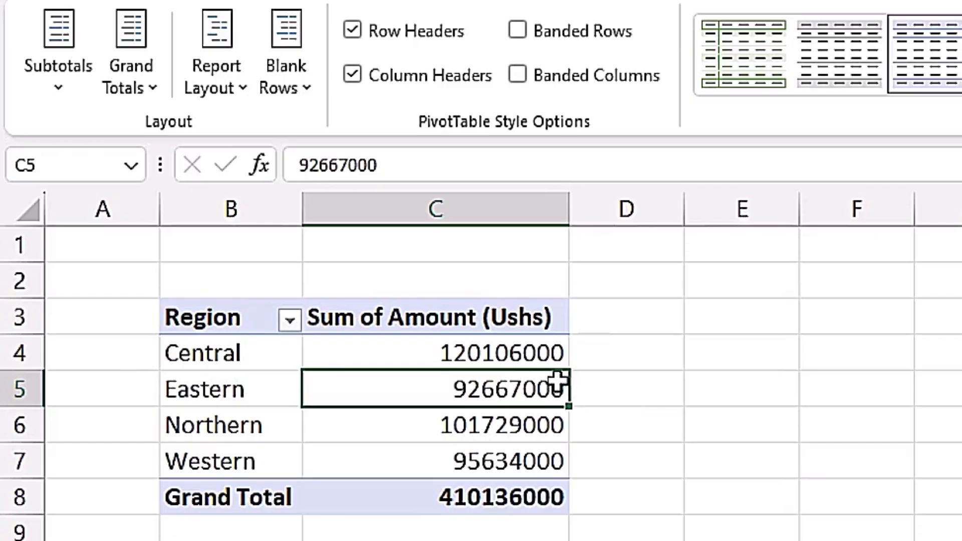
# Undo the last report layout change and show the PivotTable in Outline Form instead
pyautogui.hotkey('ctrl', 'z')
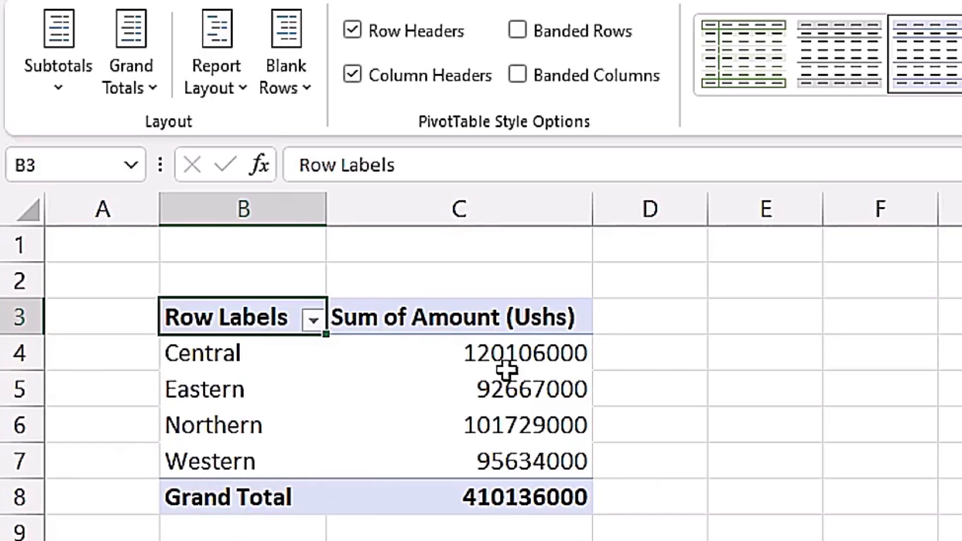
pyautogui.click(214, 80)
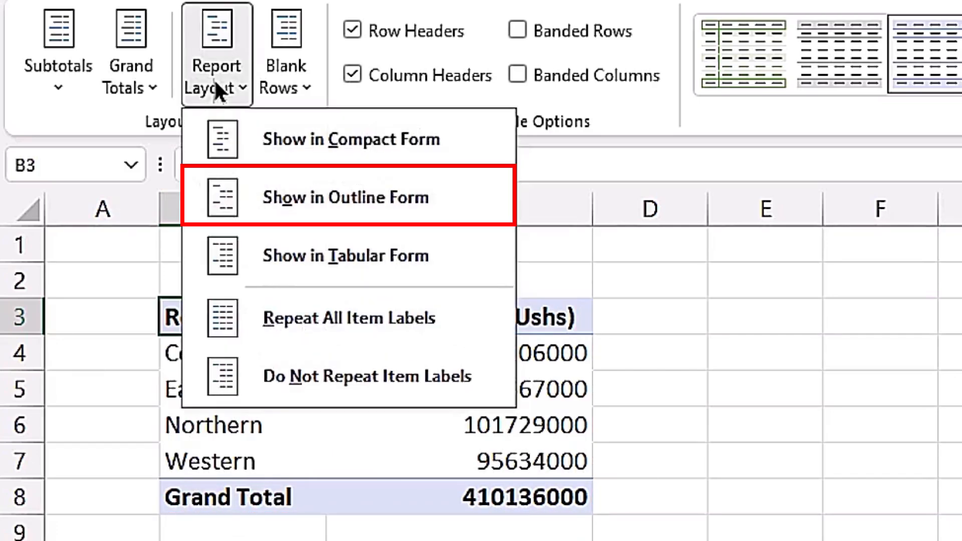
pyautogui.click(414, 204)
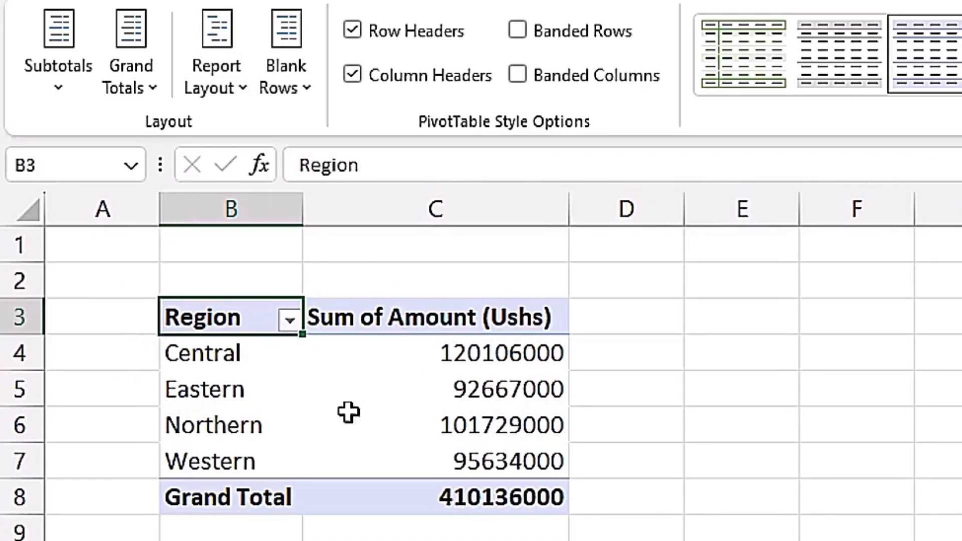
# Switch the PivotTable's report layout from Outline Form to Tabular Form
pyautogui.click(239, 93)
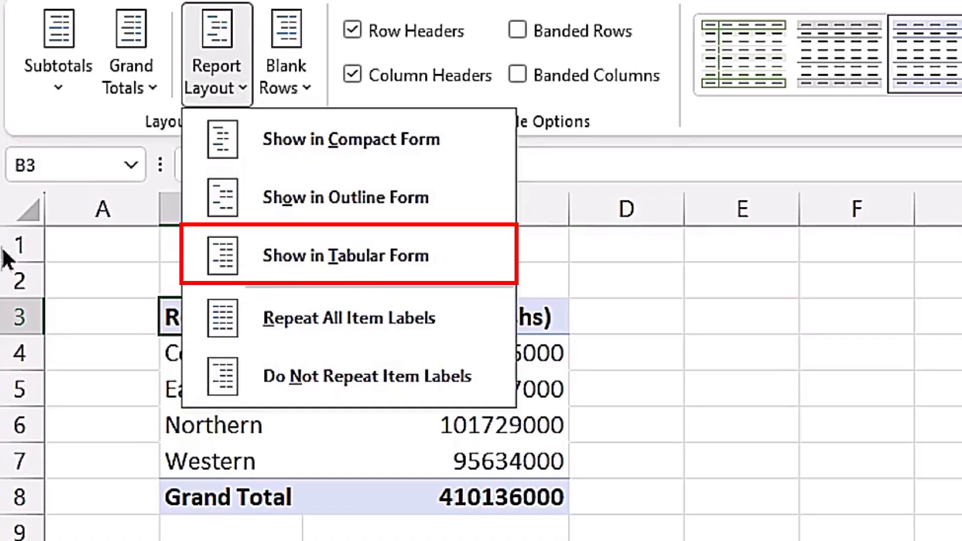
pyautogui.click(417, 268)
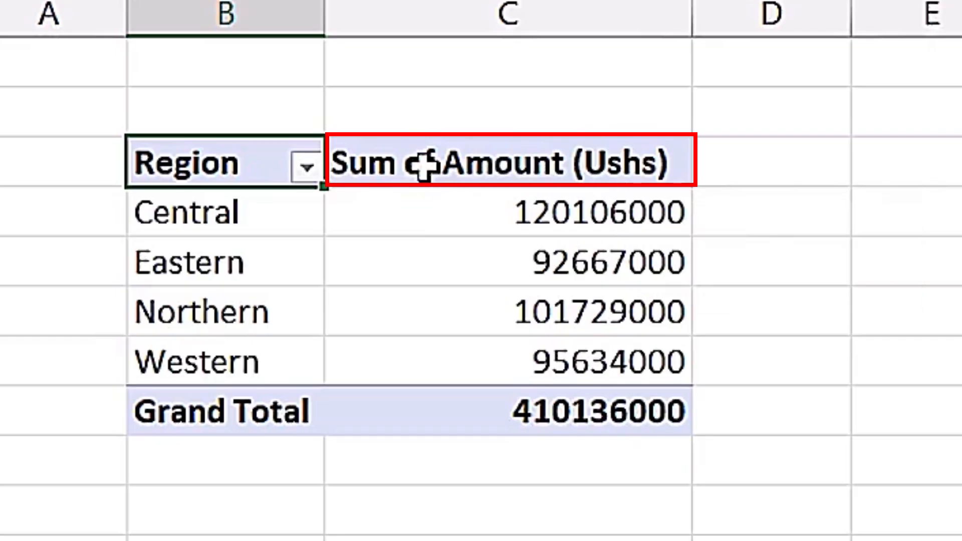
# Rename the PivotTable's "Sum of Amount (Ushs)" column heading to "Amount"
pyautogui.click(509, 158)
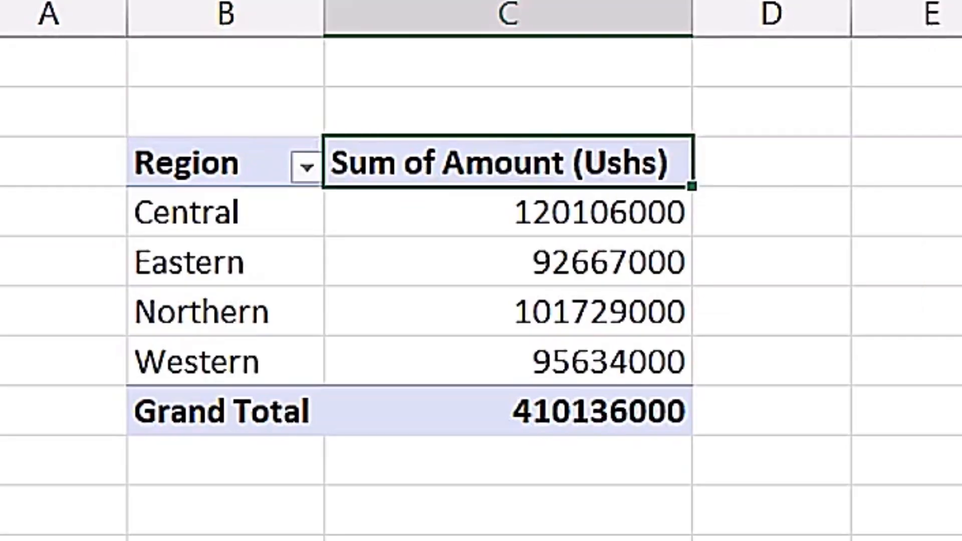
pyautogui.write('Amount')
pyautogui.press('Return')
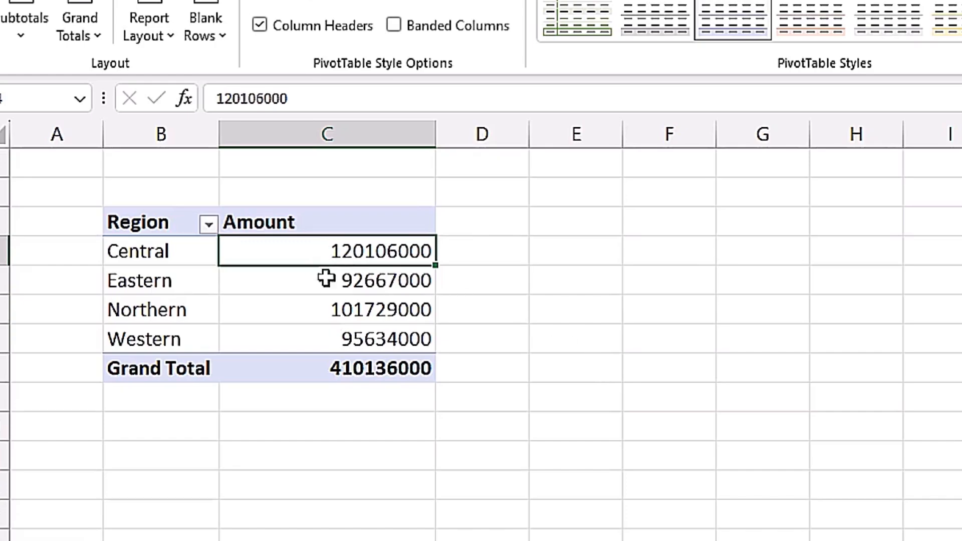
# Compare the commands available for the Central region's amount with those for the empty cell E4
pyautogui.rightClick(300, 255)
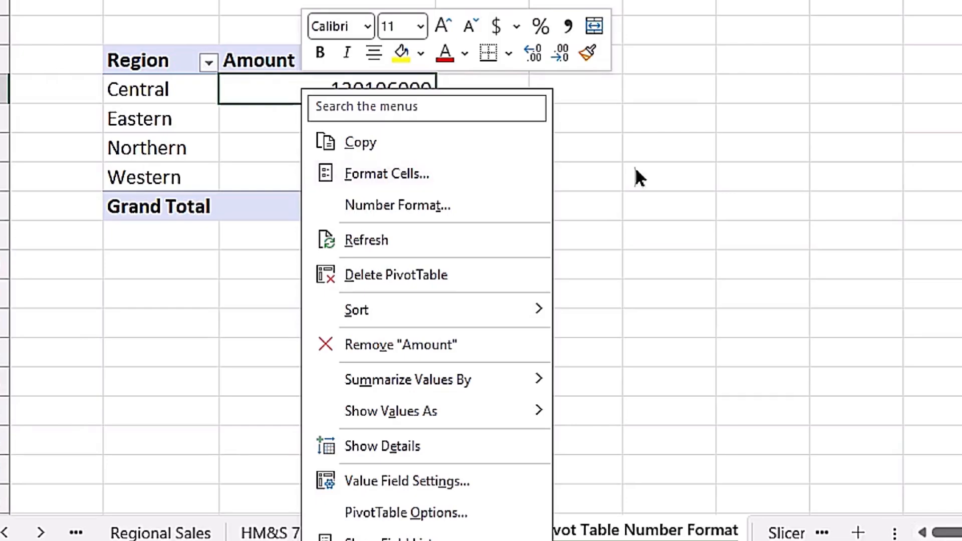
pyautogui.click(648, 152)
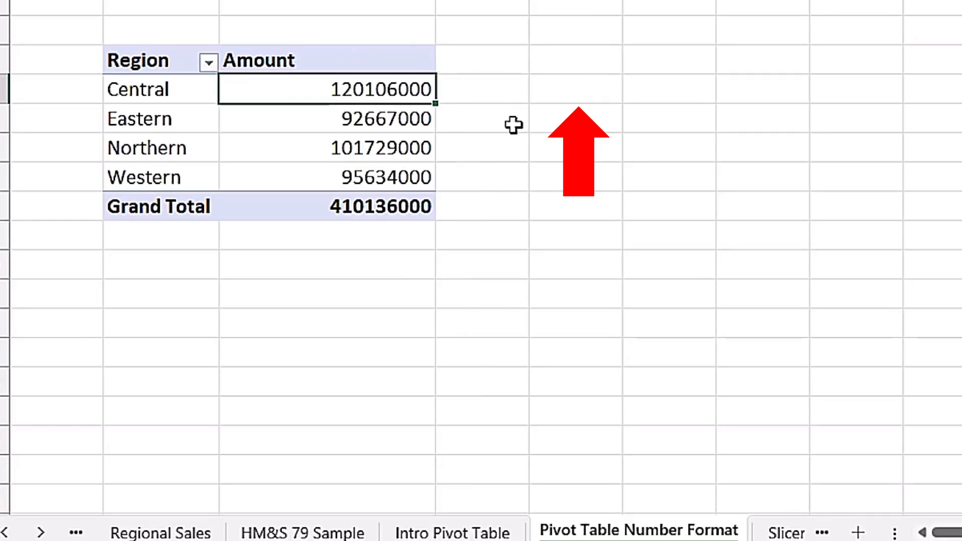
pyautogui.click(562, 100)
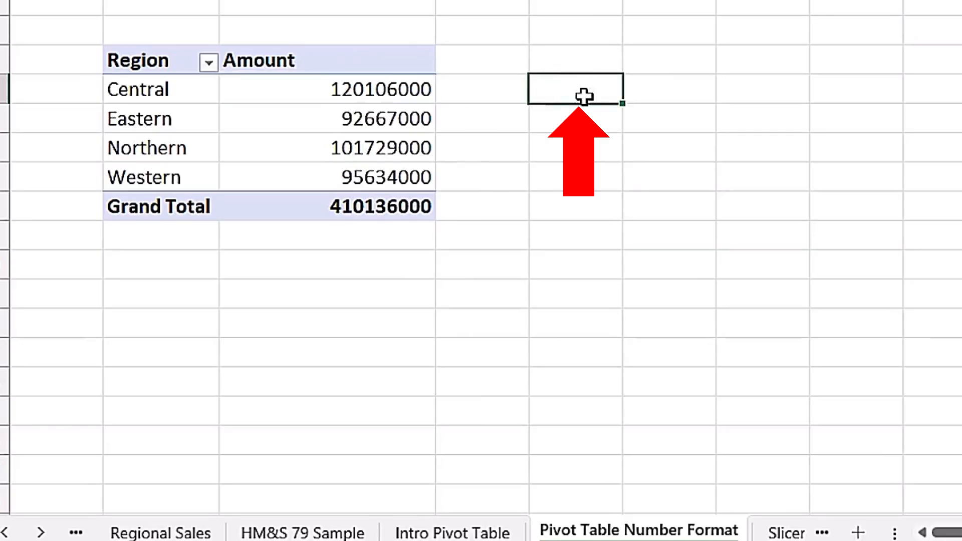
pyautogui.rightClick(559, 89)
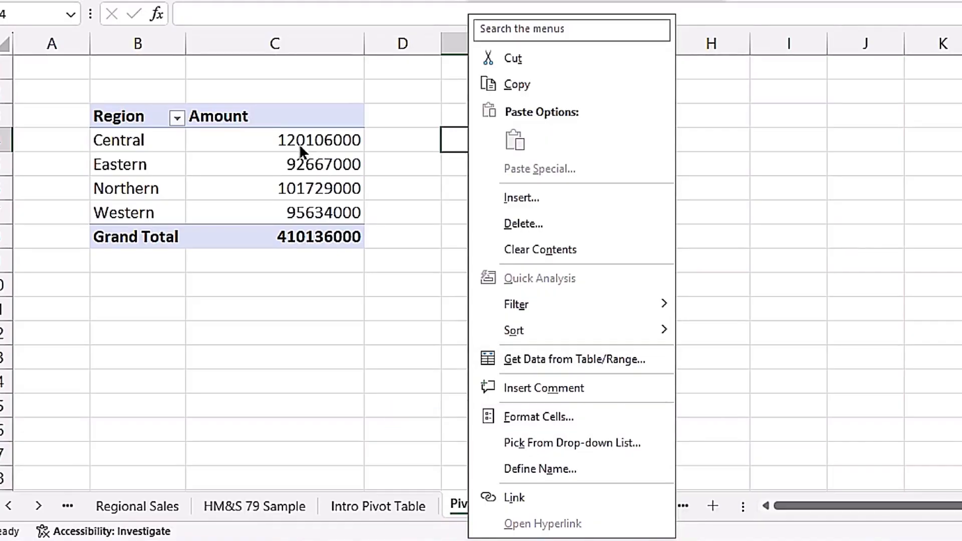
pyautogui.click(236, 136)
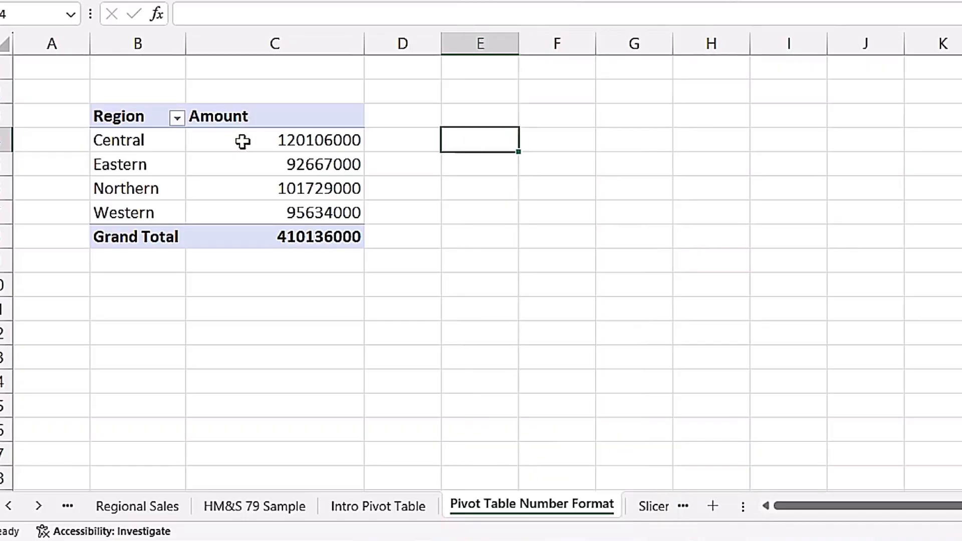
# Open the Format Cells dialog for the Central region's amount in C4 and close it without changes
pyautogui.click(242, 140)
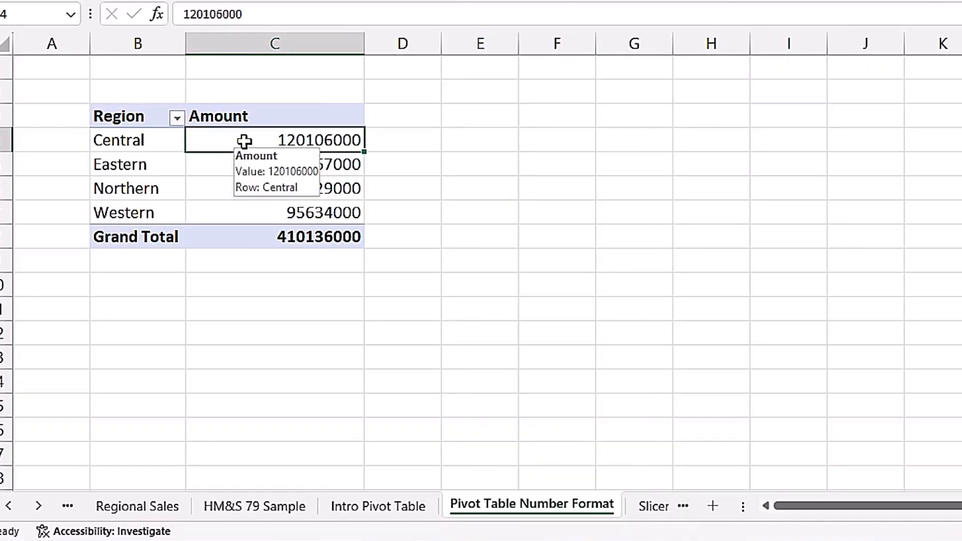
pyautogui.rightClick(244, 141)
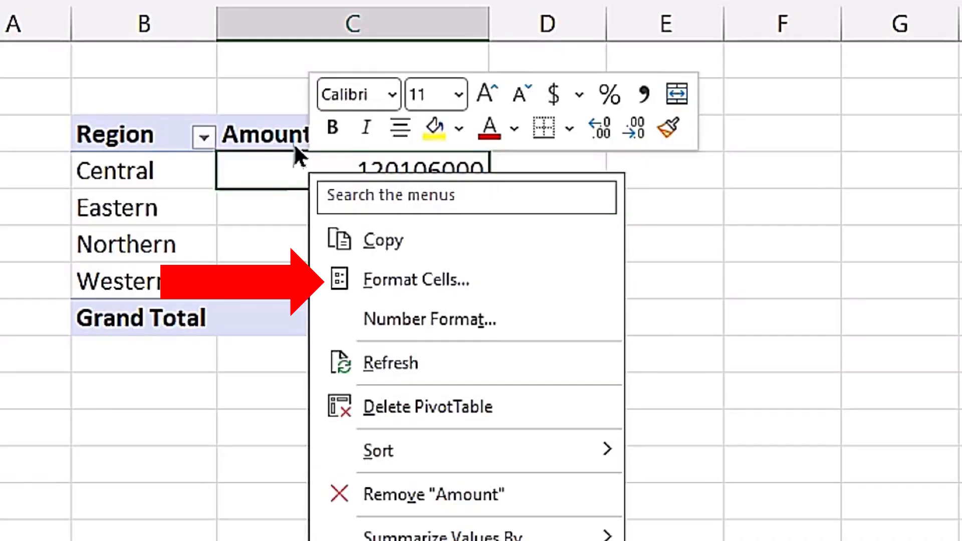
pyautogui.click(480, 279)
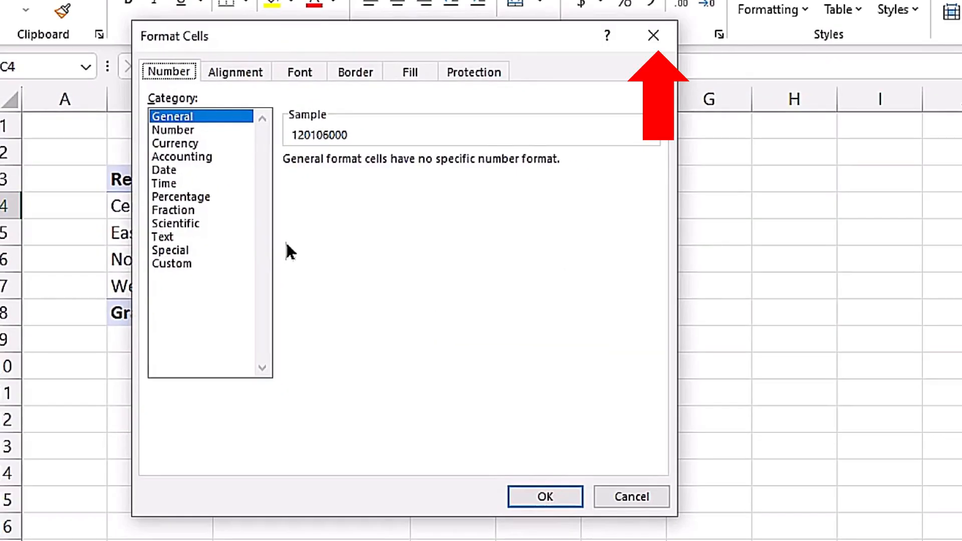
pyautogui.click(655, 43)
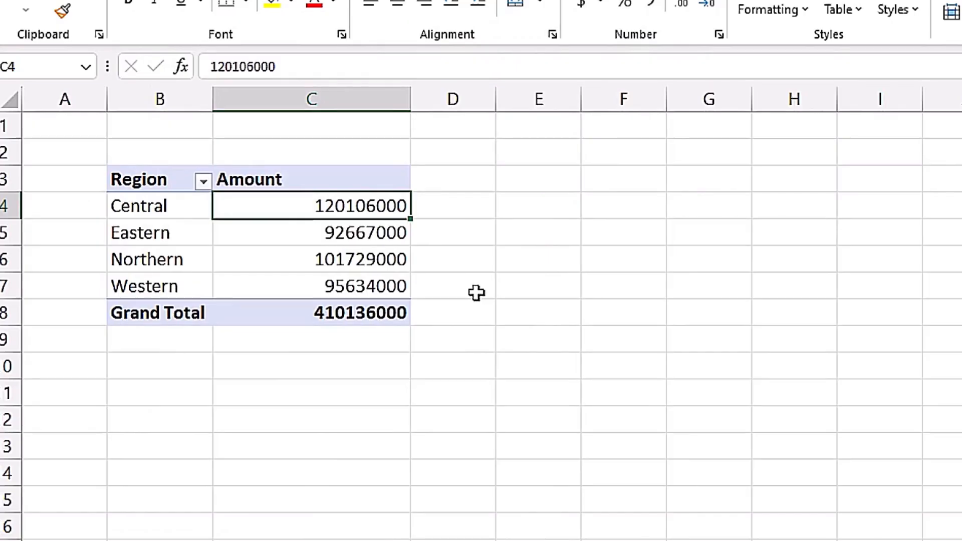
# Reopen Format Cells for C4, move the dialog nearer the PivotTable and review its number, alignment, font, border, fill and protection options
pyautogui.hotkey('ctrl', '1')
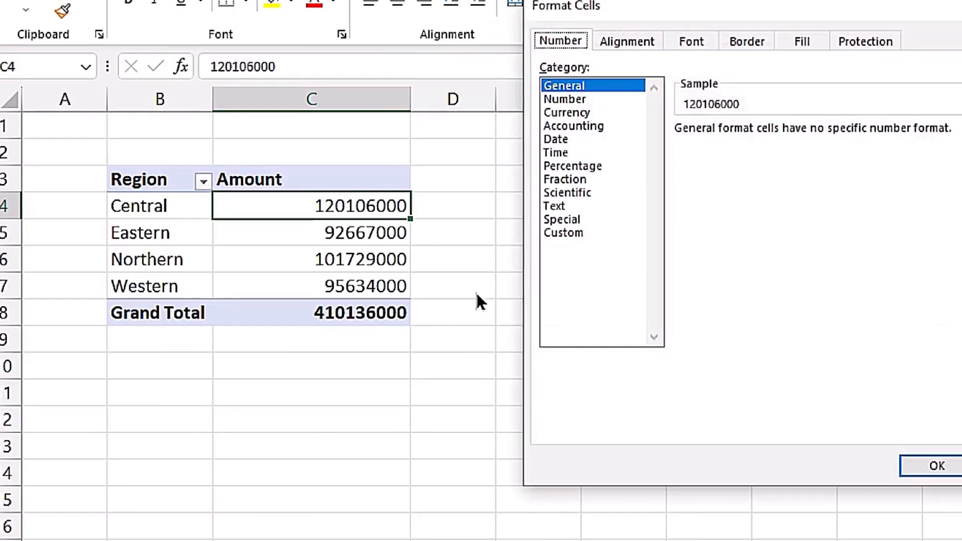
pyautogui.moveTo(812, 12); pyautogui.dragTo(714, 73)
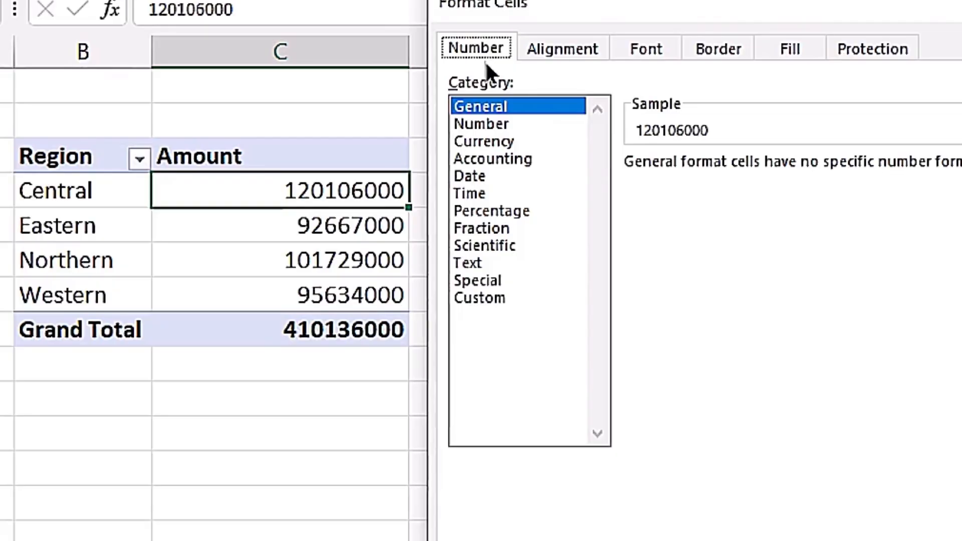
pyautogui.click(560, 50)
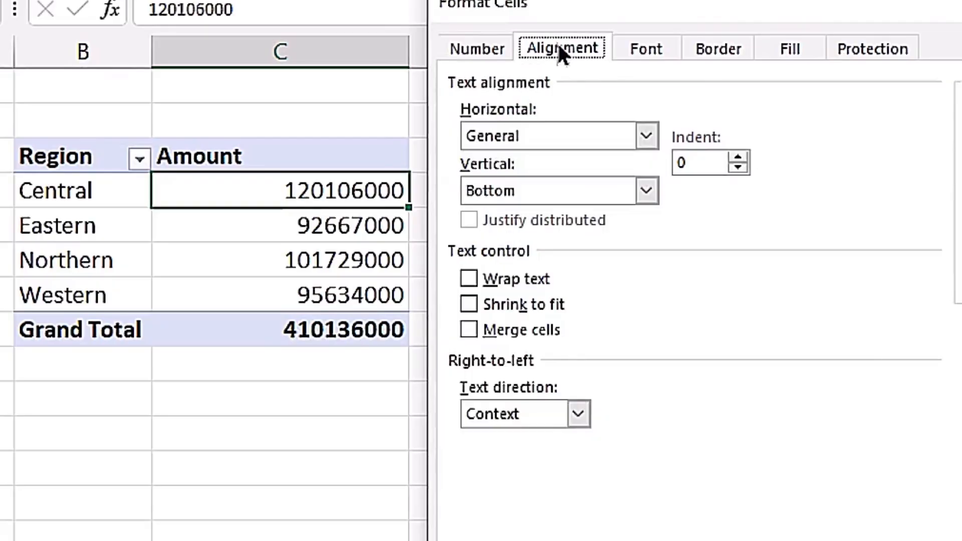
pyautogui.click(644, 50)
pyautogui.click(722, 48)
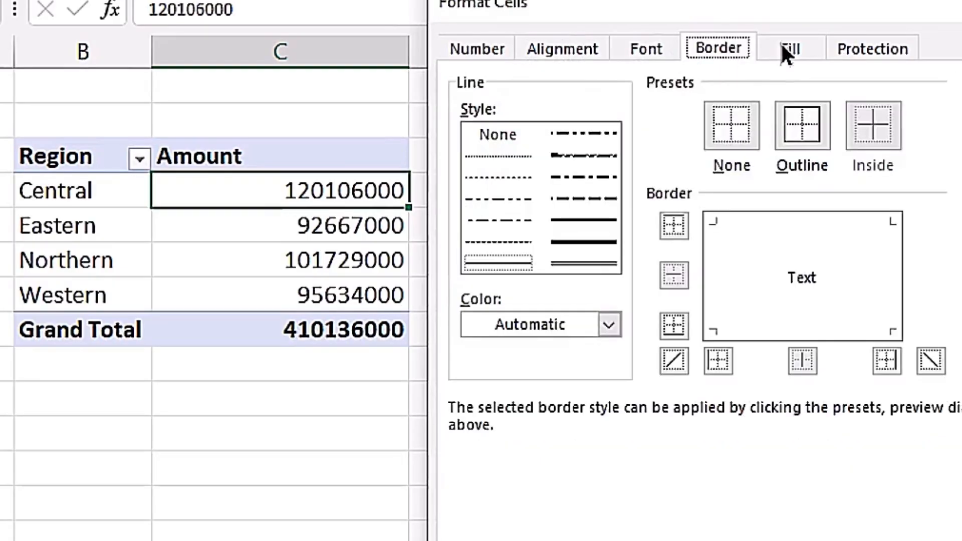
pyautogui.click(790, 48)
pyautogui.click(881, 46)
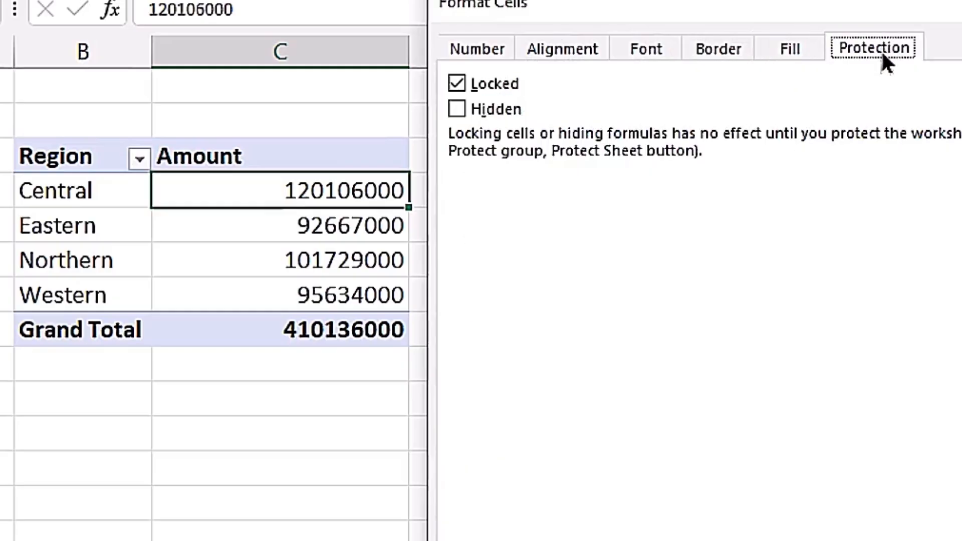
pyautogui.click(485, 50)
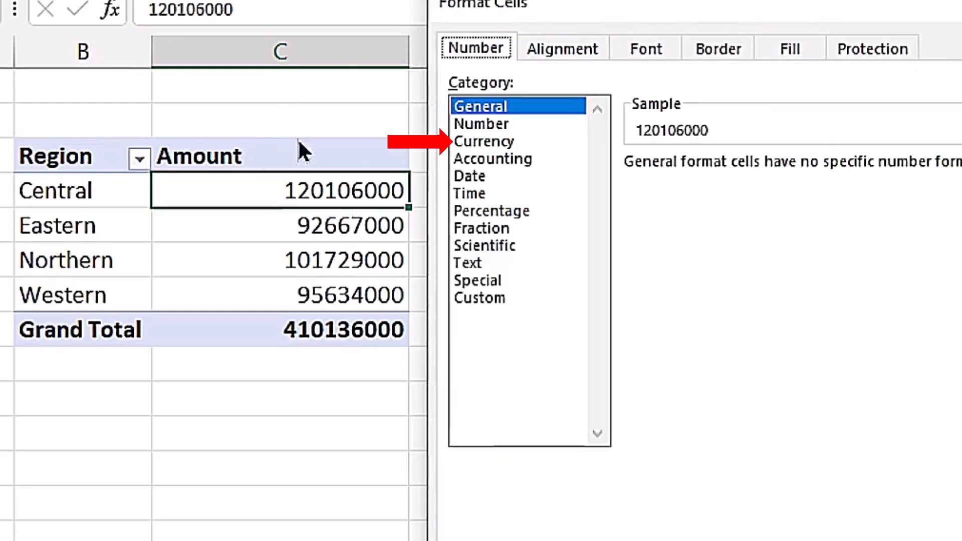
# Format only the Central region's amount as Currency with 0 decimal places and the $ symbol, and undo that formatting
pyautogui.click(488, 141)
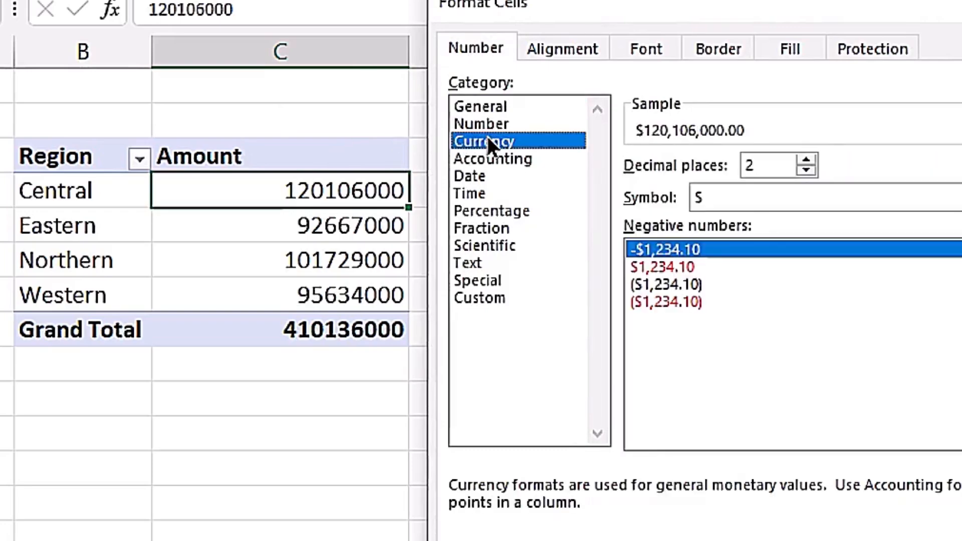
pyautogui.click(806, 170)
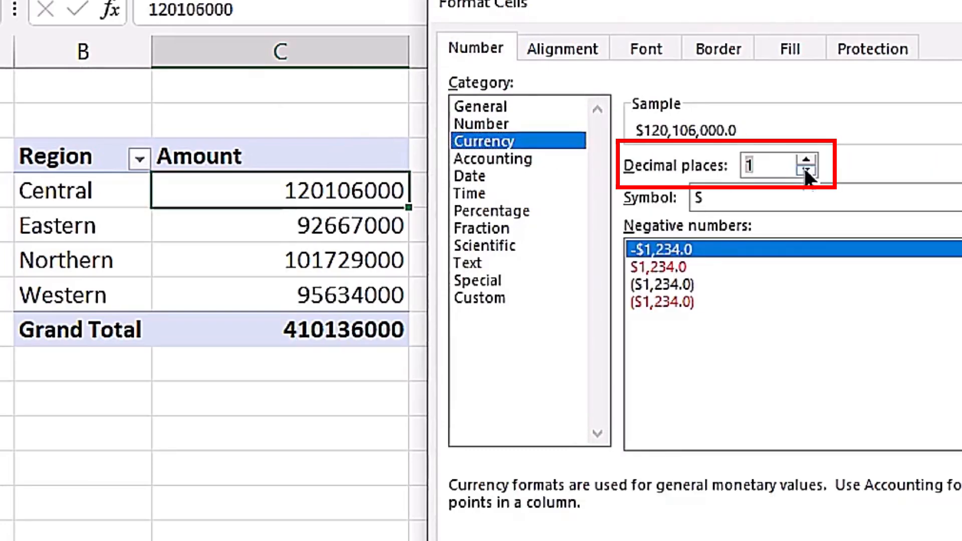
pyautogui.click(805, 171)
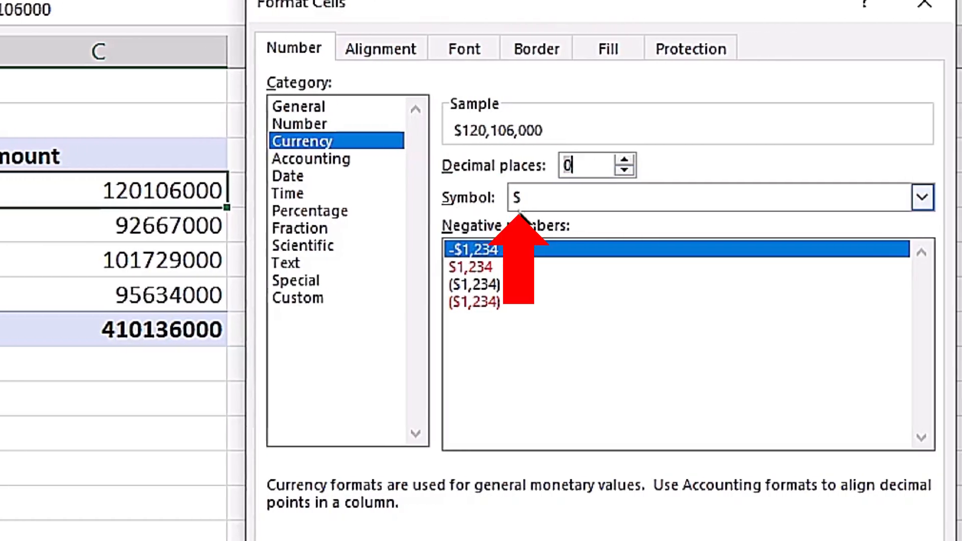
pyautogui.click(926, 196)
pyautogui.moveTo(923, 246); pyautogui.dragTo(940, 227)
pyautogui.click(558, 240)
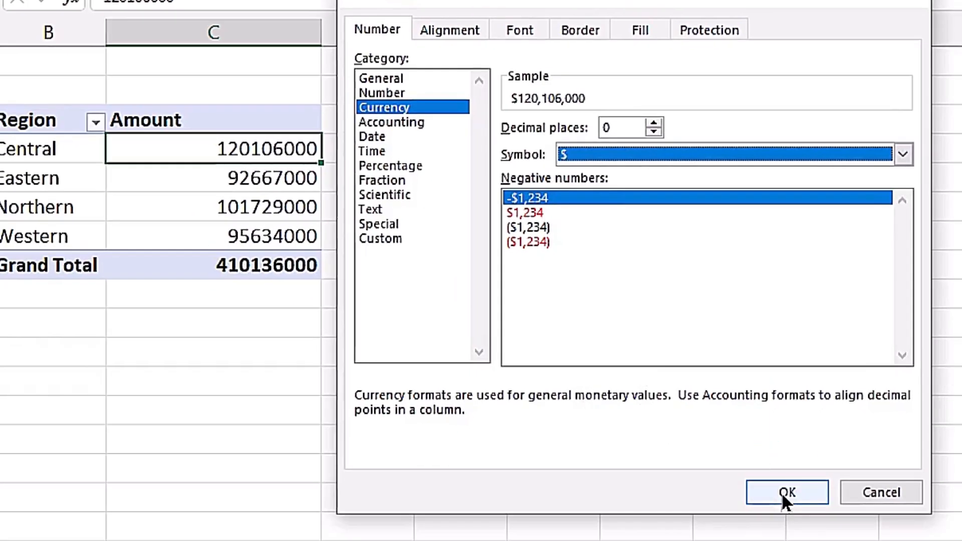
pyautogui.click(781, 492)
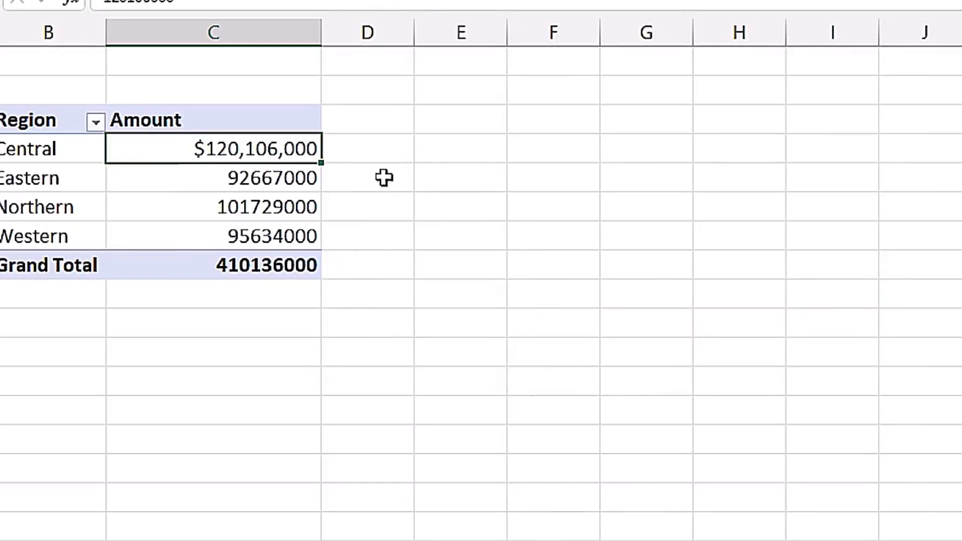
pyautogui.hotkey('ctrl', 'z')
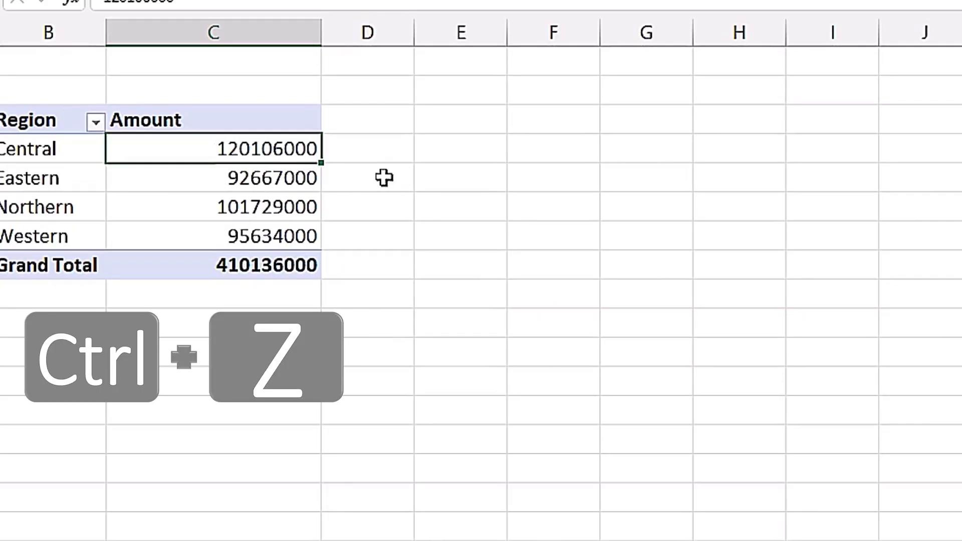
# Format the four regional amounts in C4:C7 as Currency with 0 decimal places and the $ symbol through Format Cells
pyautogui.moveTo(206, 143); pyautogui.dragTo(208, 235)
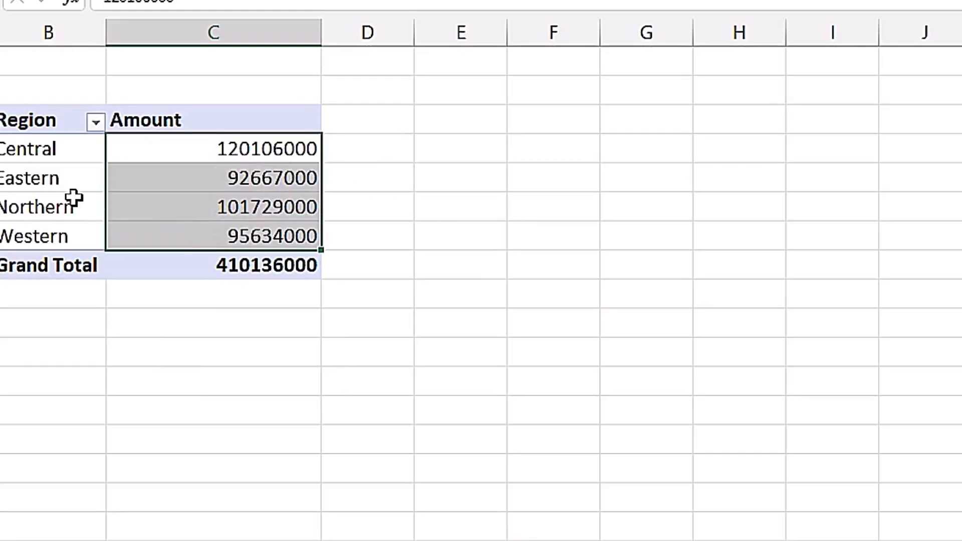
pyautogui.hotkey('ctrl', '1')
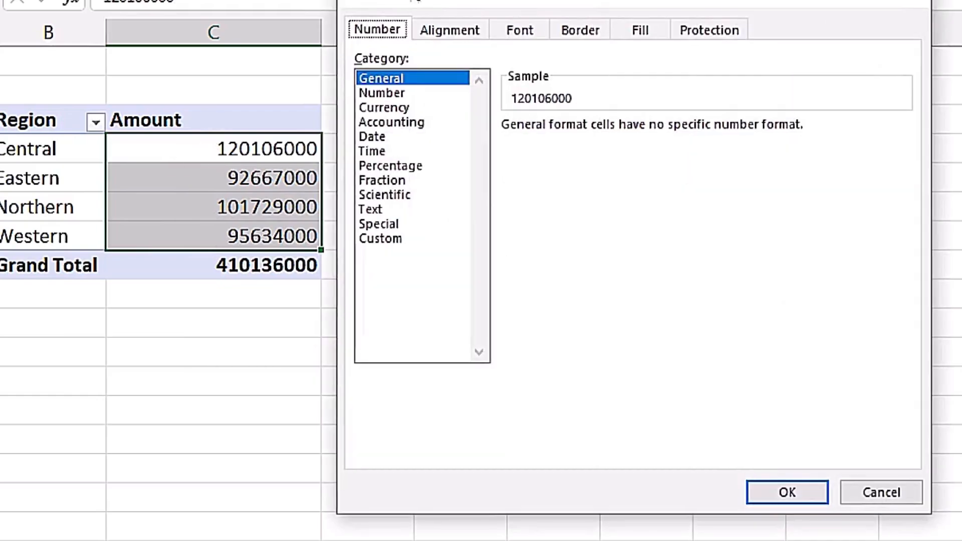
pyautogui.click(390, 110)
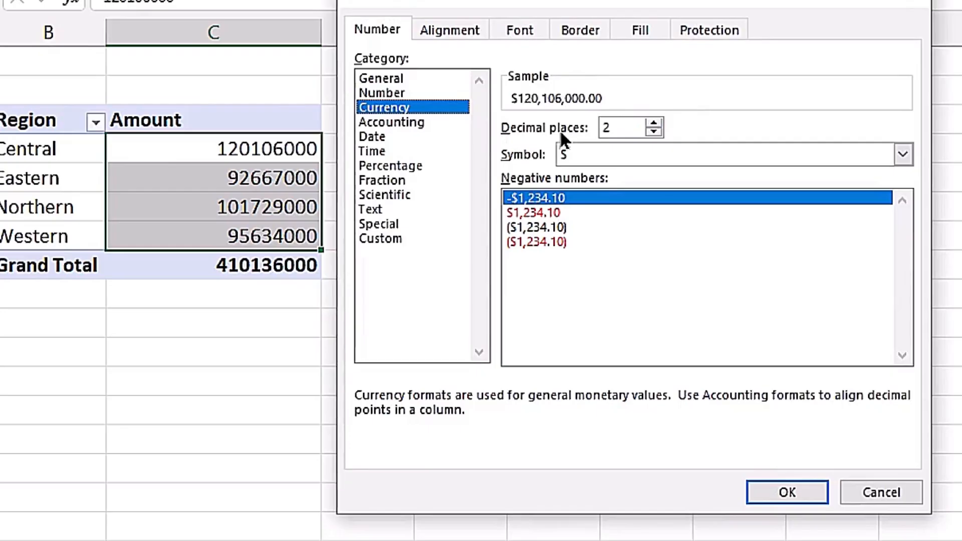
pyautogui.click(652, 132)
pyautogui.click(652, 131)
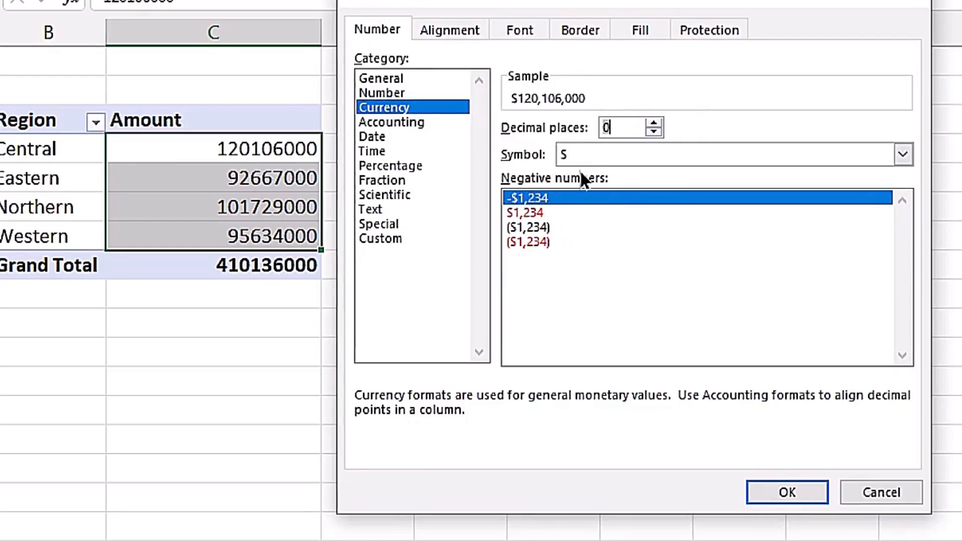
pyautogui.click(766, 491)
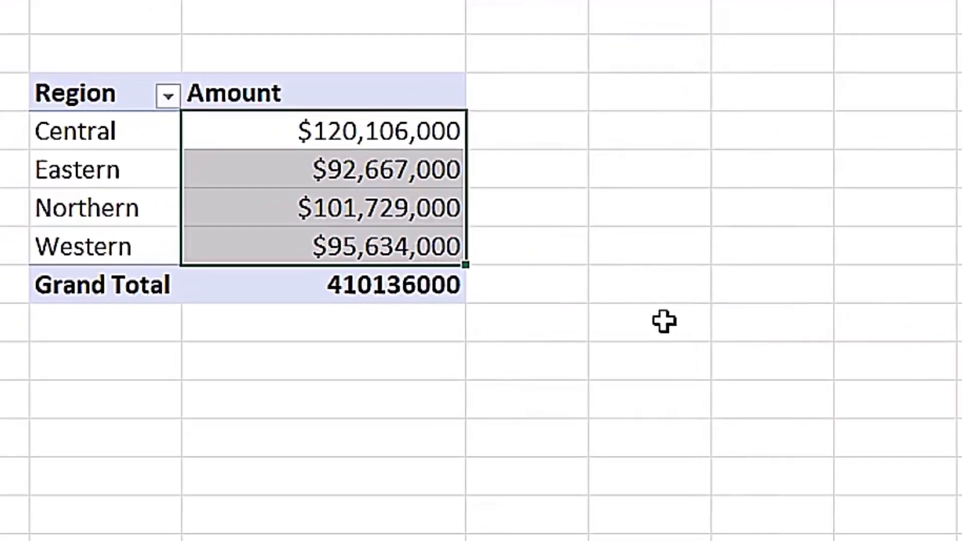
pyautogui.click(543, 237)
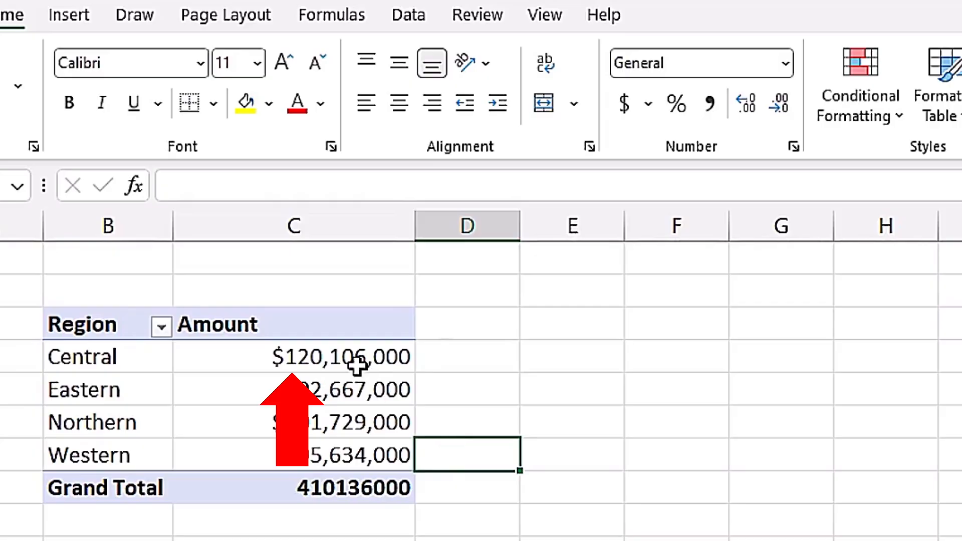
# Show the PivotTable field list, add Agent to the rows and remove Region from them
pyautogui.click(373, 361)
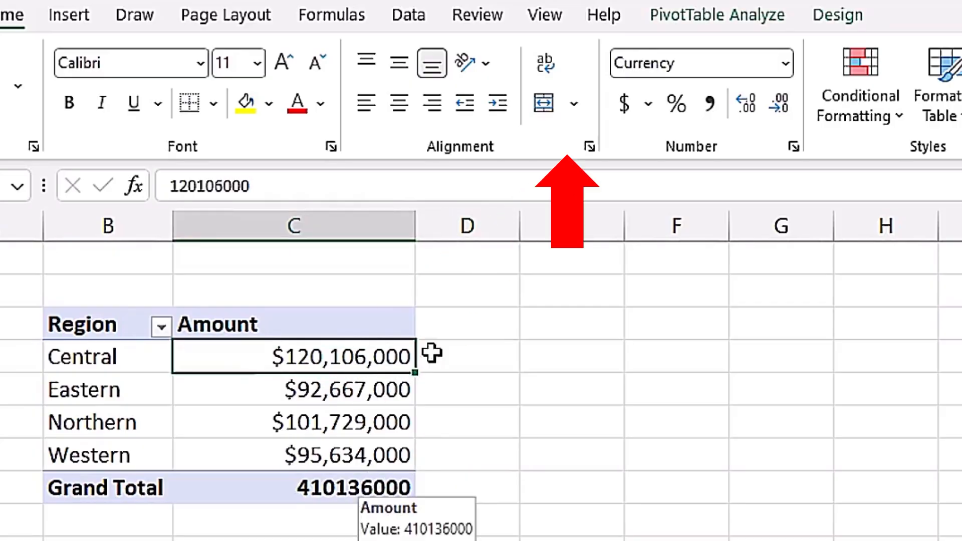
pyautogui.click(689, 17)
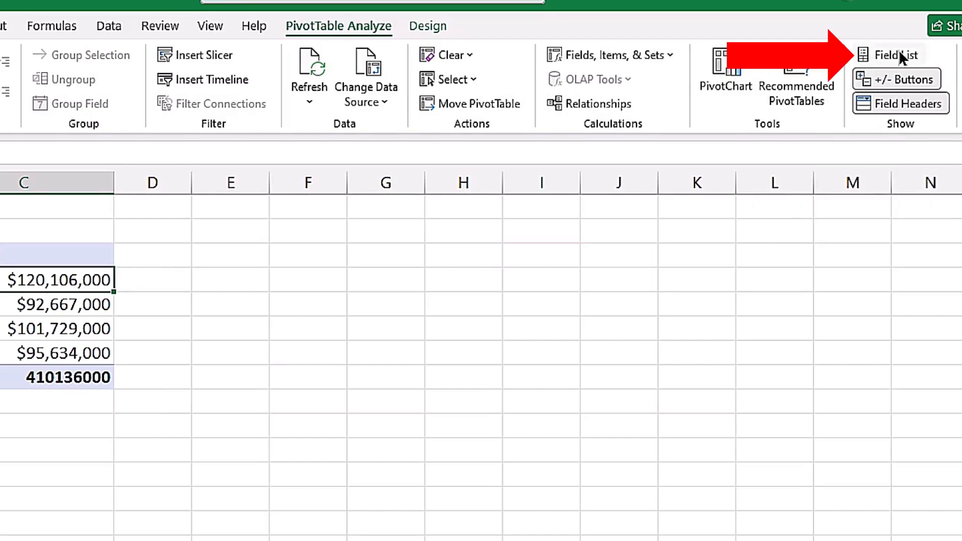
pyautogui.click(898, 50)
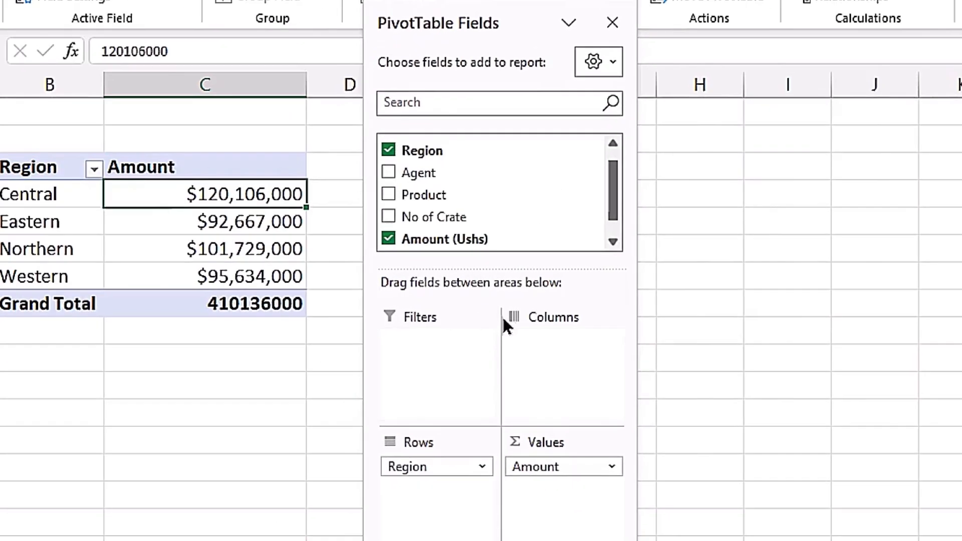
pyautogui.scroll(-1, 249, 260)
pyautogui.moveTo(247, 241); pyautogui.dragTo(247, 373)
pyautogui.moveTo(622, 239); pyautogui.dragTo(620, 461)
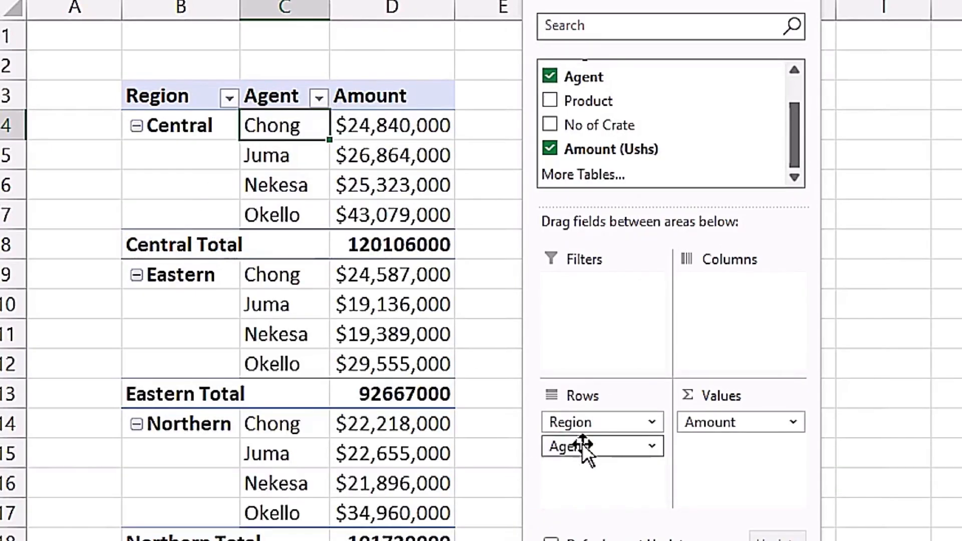
pyautogui.moveTo(605, 423); pyautogui.dragTo(457, 355)
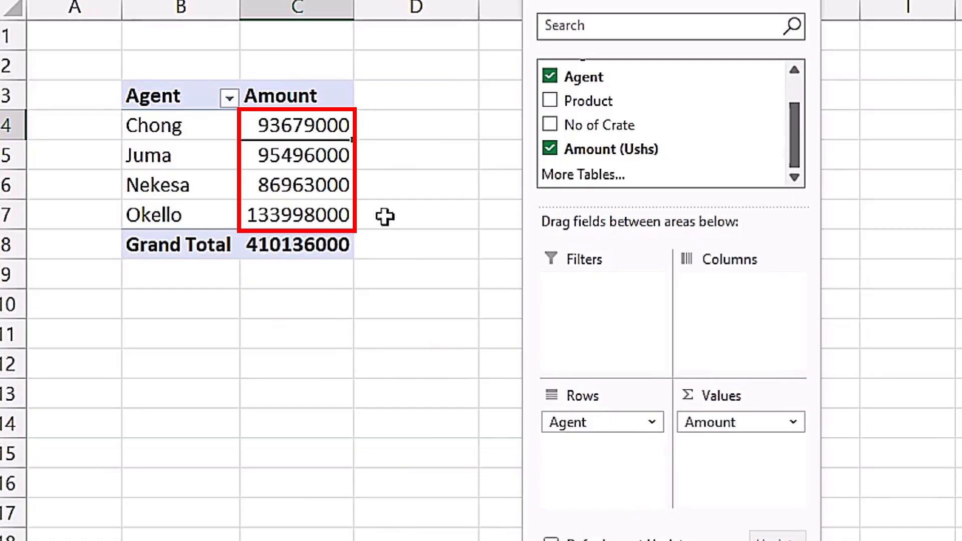
# Close the field list and set the Amount field's number format to Currency with 0 decimal places and the $ symbol
pyautogui.rightClick(288, 122)
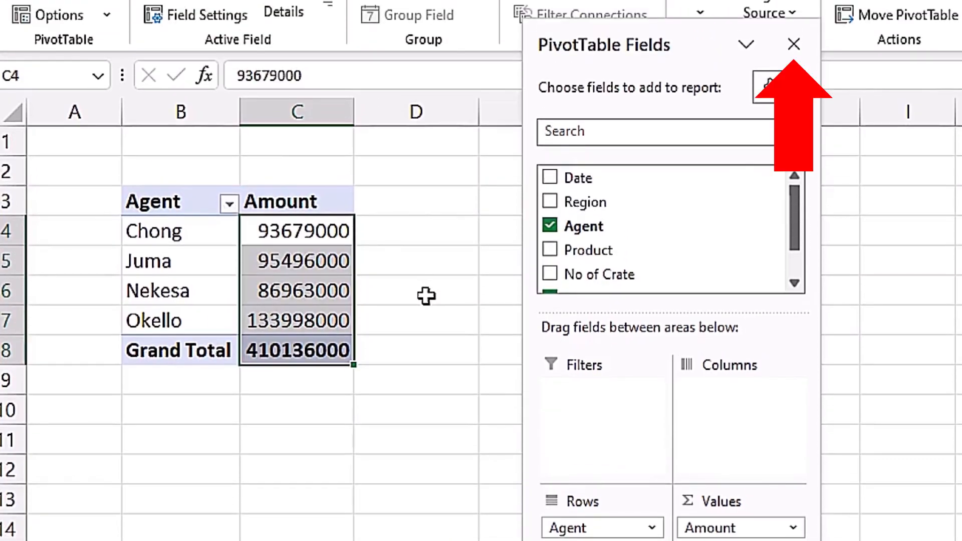
pyautogui.click(793, 46)
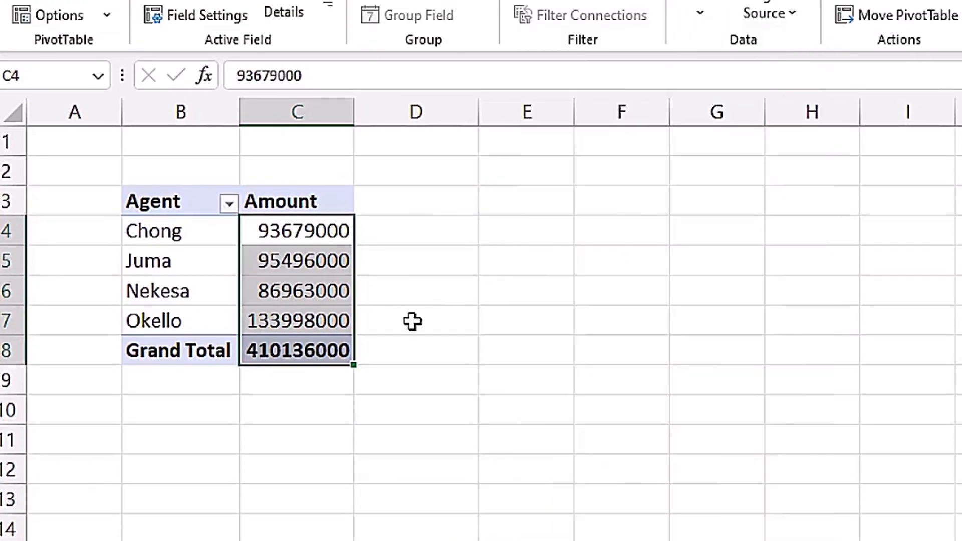
pyautogui.click(311, 237)
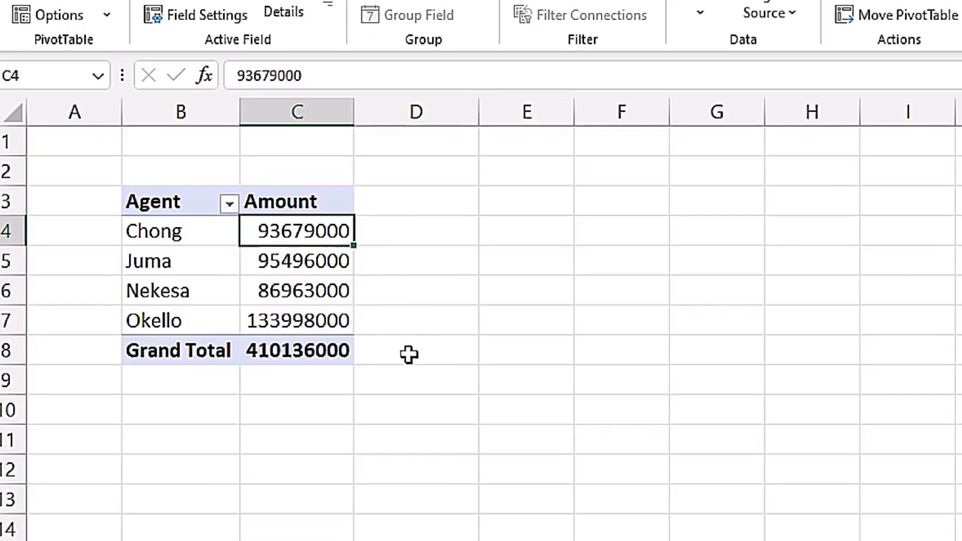
pyautogui.rightClick(302, 235)
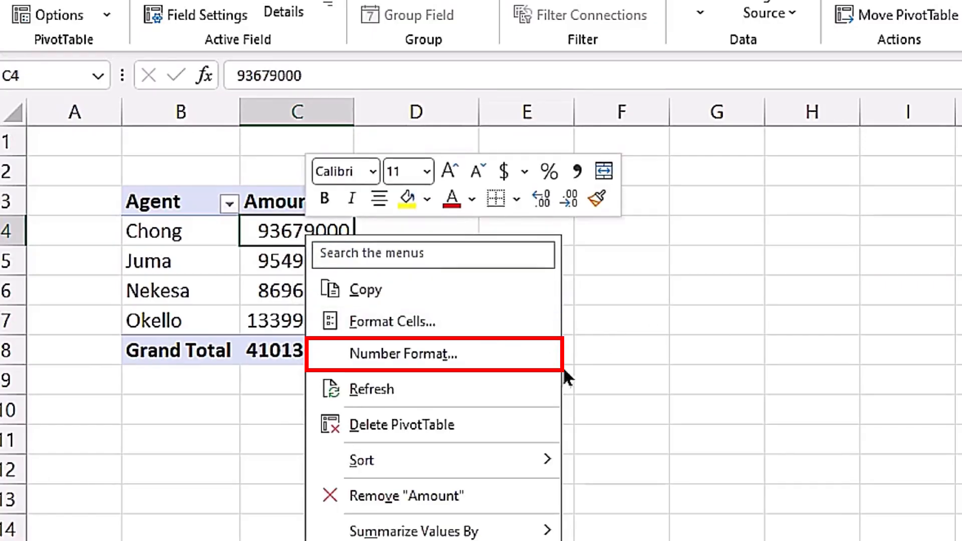
pyautogui.click(493, 360)
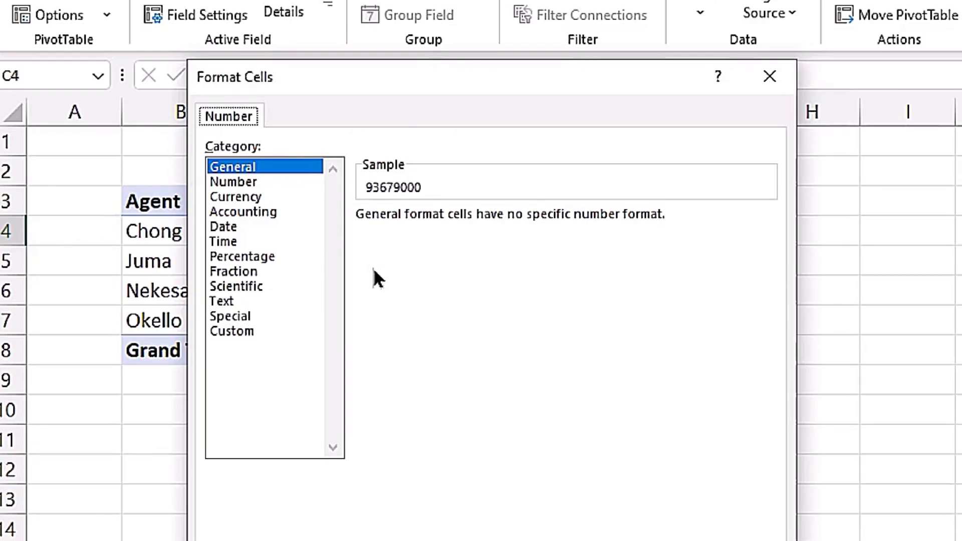
pyautogui.click(255, 195)
pyautogui.click(511, 222)
pyautogui.click(510, 222)
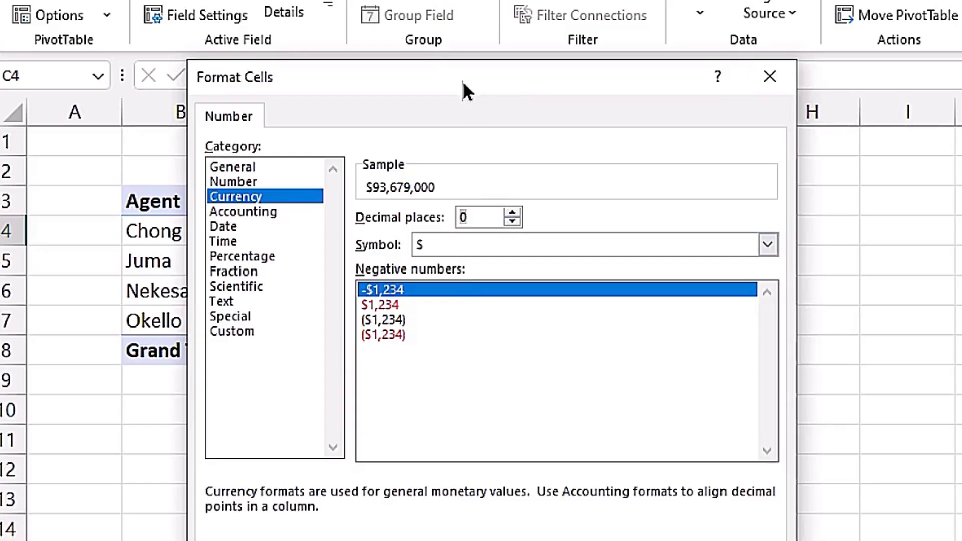
pyautogui.moveTo(461, 79); pyautogui.dragTo(665, 85)
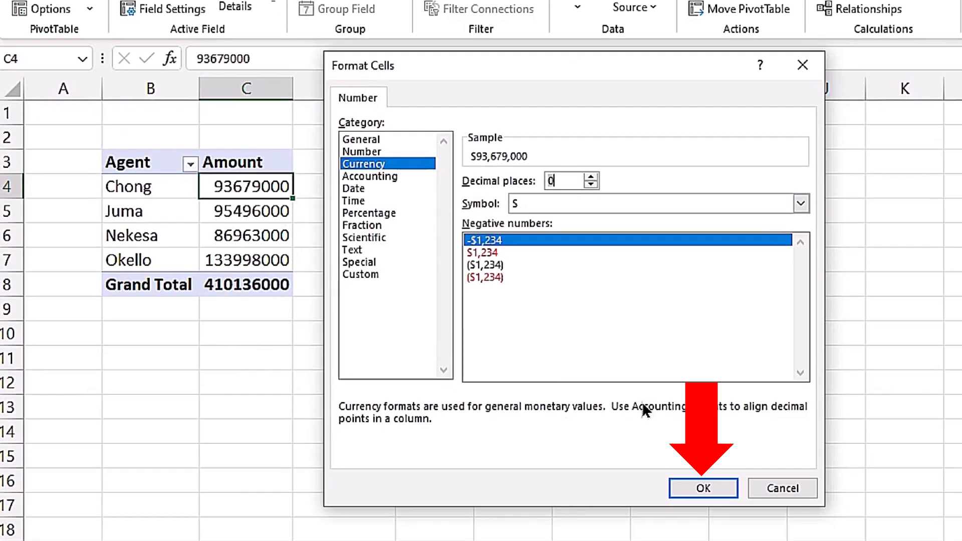
pyautogui.click(693, 485)
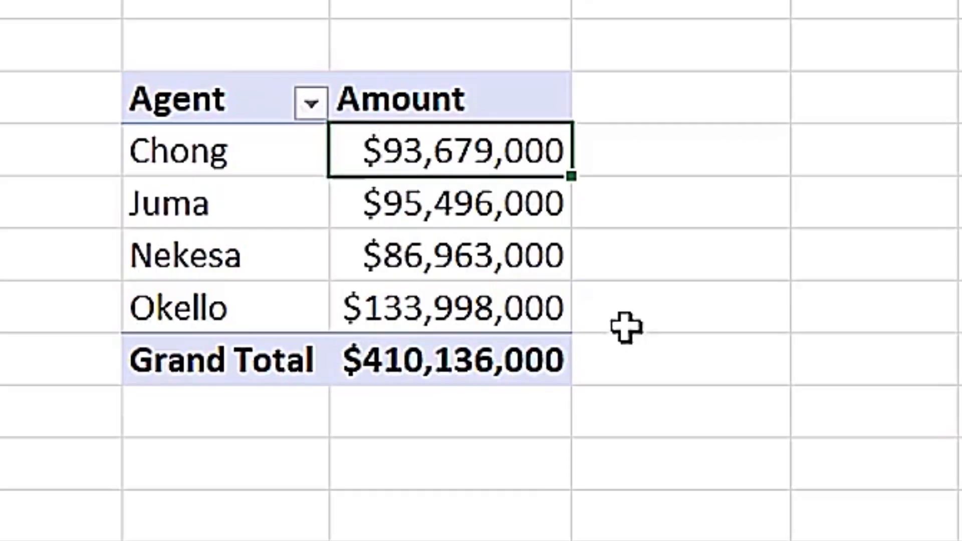
# Show the field list again, add Region to the rows and remove Agent from them
pyautogui.rightClick(220, 89)
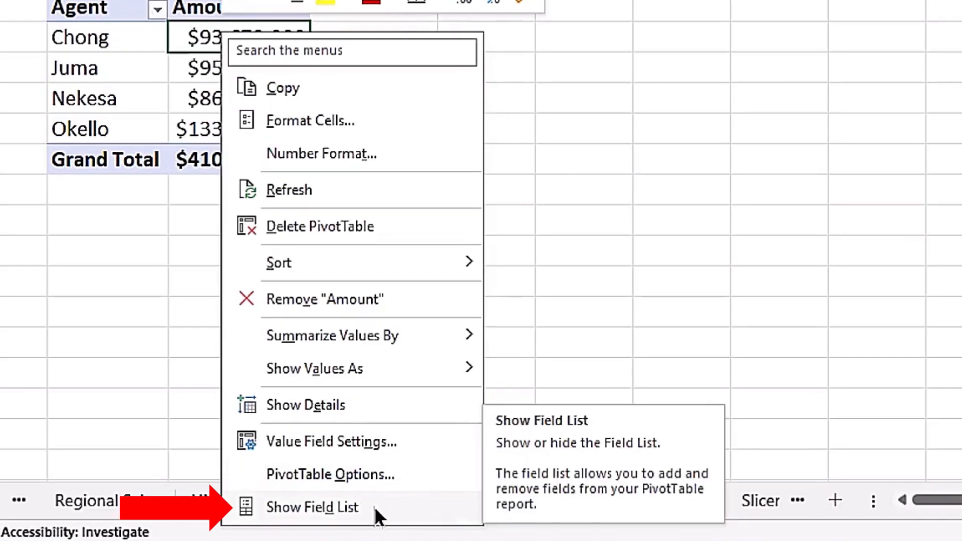
pyautogui.click(375, 508)
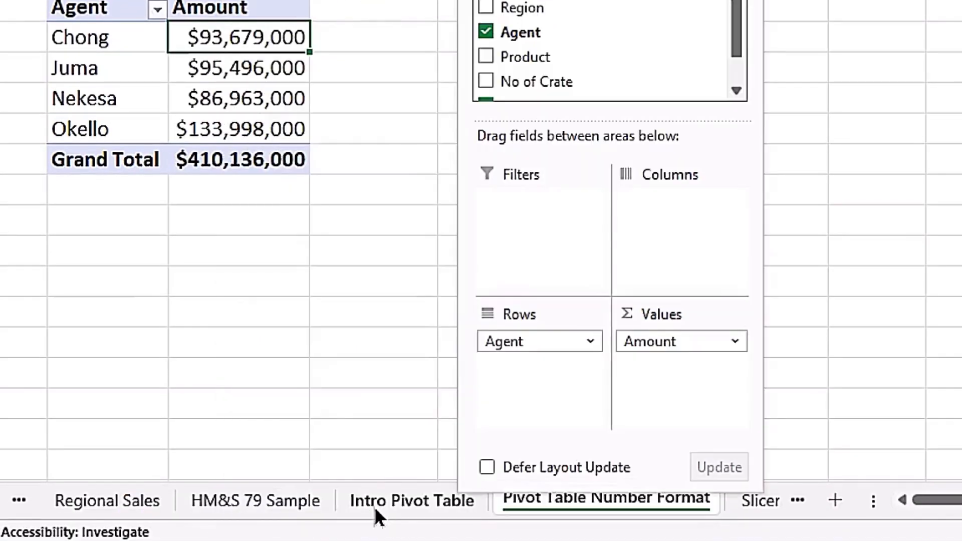
pyautogui.moveTo(534, 94); pyautogui.dragTo(569, 427)
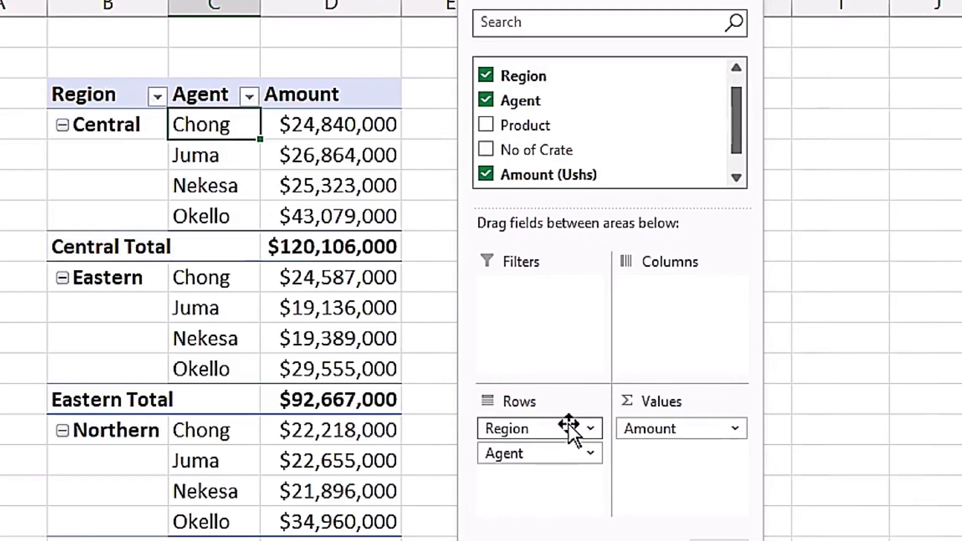
pyautogui.moveTo(536, 457)
pyautogui.mouseDown()
pyautogui.moveTo(456, 364)
pyautogui.moveTo(378, 336)
pyautogui.mouseUp()
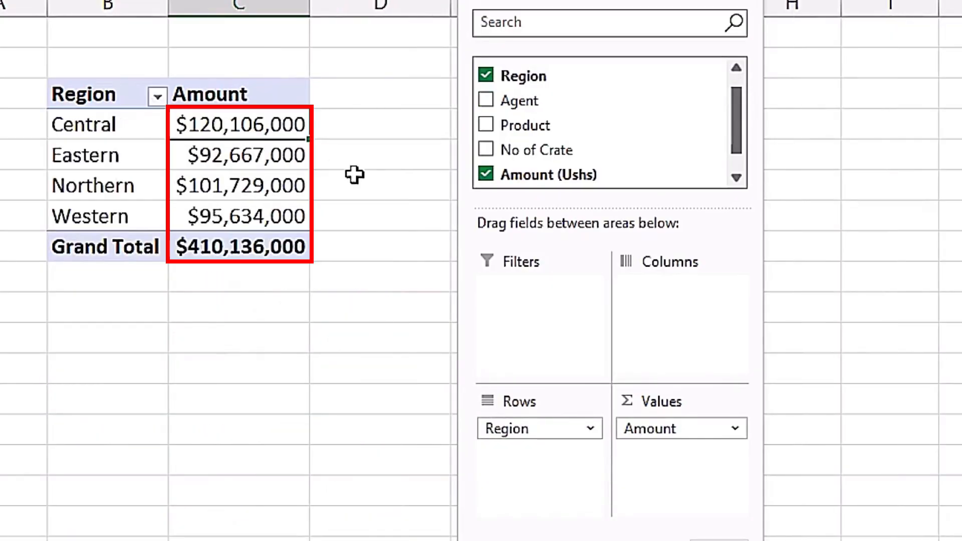
# Review the formatting commands available for the Central region's amount and close the PivotTable field list
pyautogui.rightClick(265, 126)
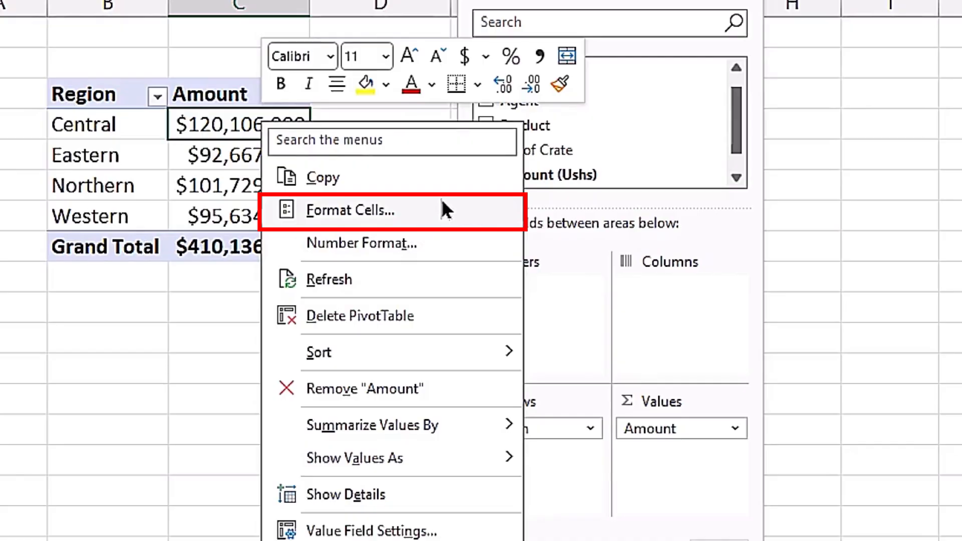
pyautogui.click(69, 330)
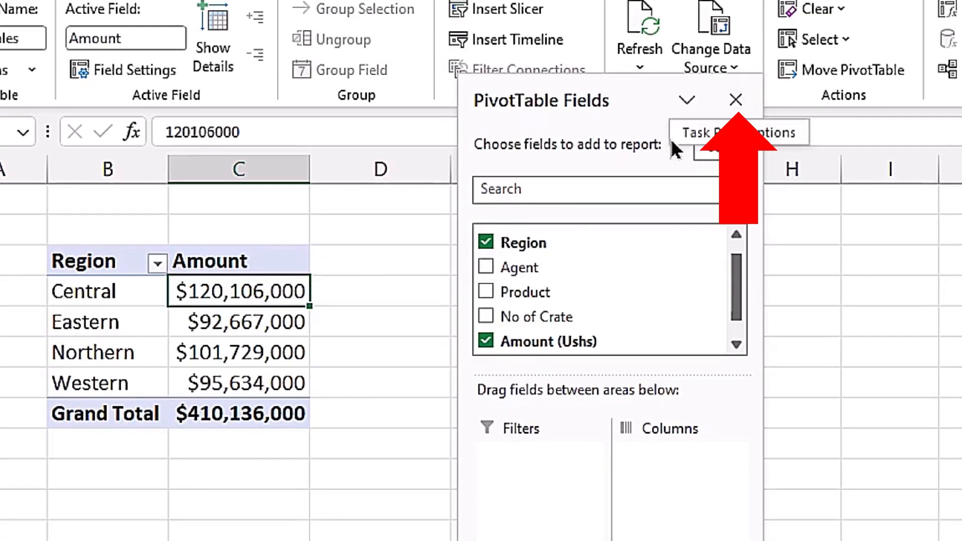
pyautogui.click(732, 100)
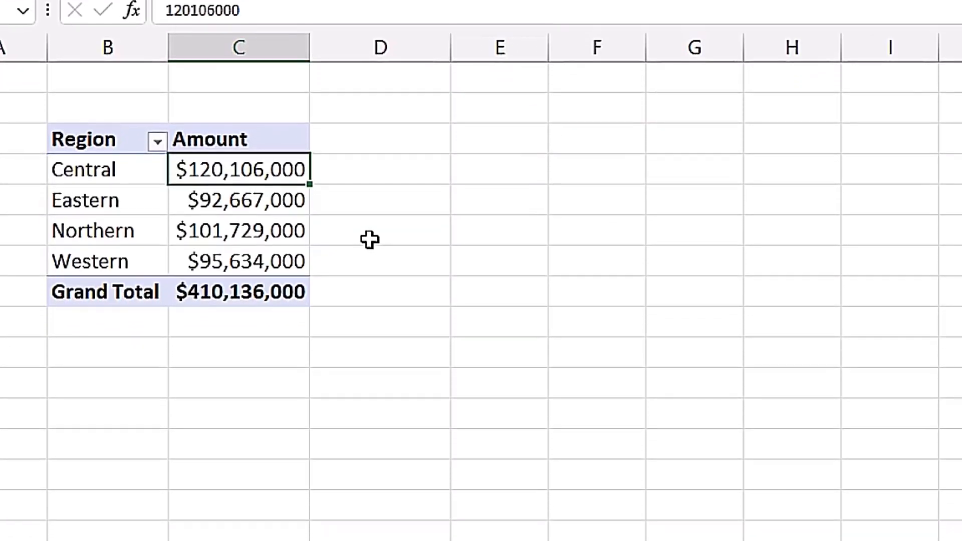
# Open the Amount field's number format settings and examine the available Currency symbols for a Ugandan shilling option
pyautogui.rightClick(244, 172)
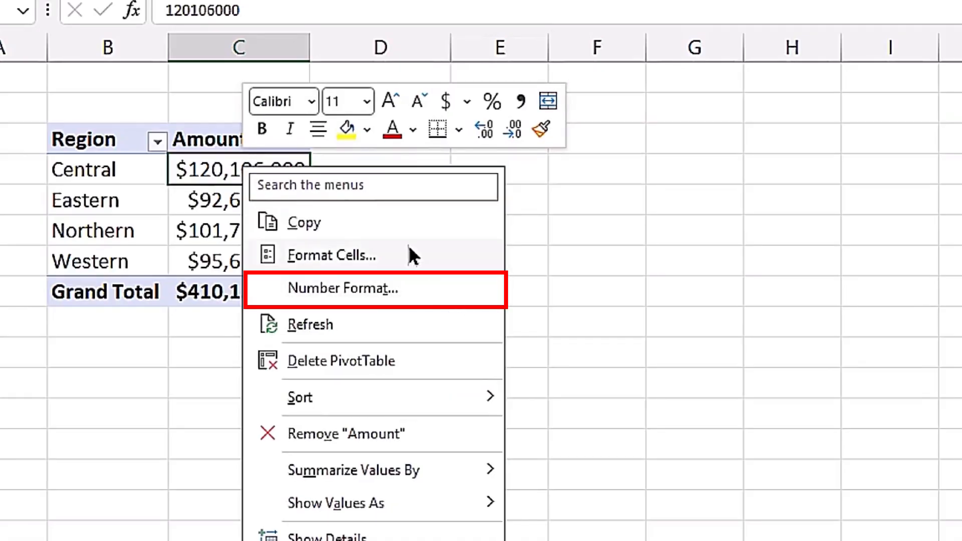
pyautogui.click(405, 284)
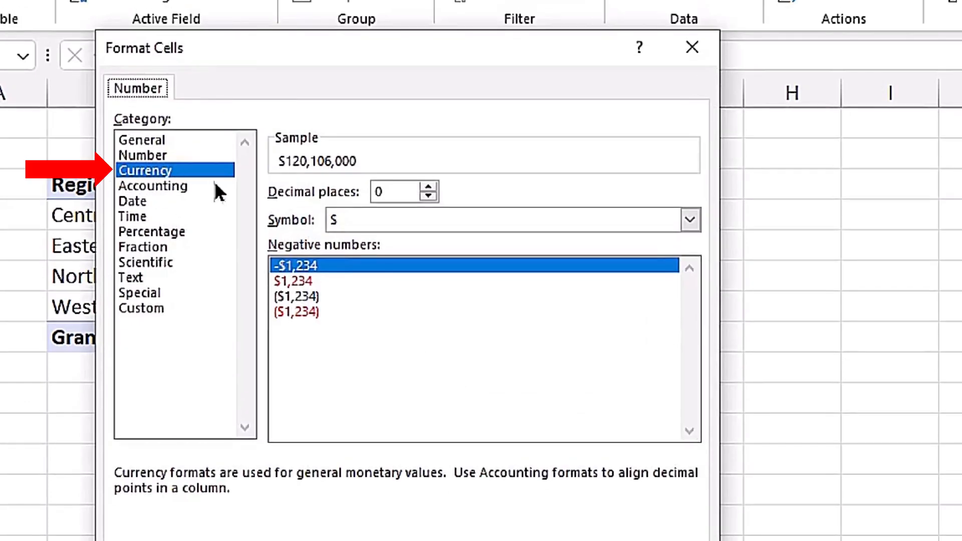
pyautogui.click(191, 170)
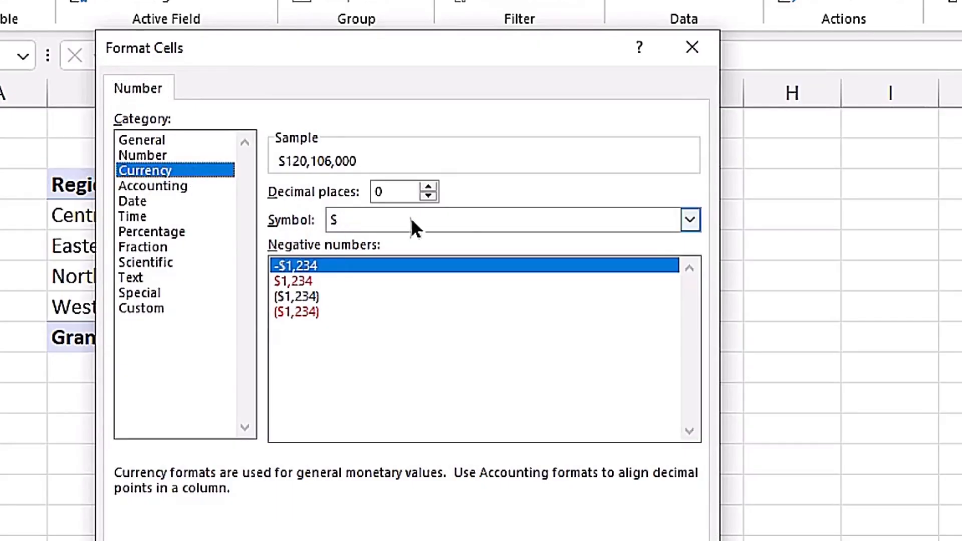
pyautogui.click(690, 219)
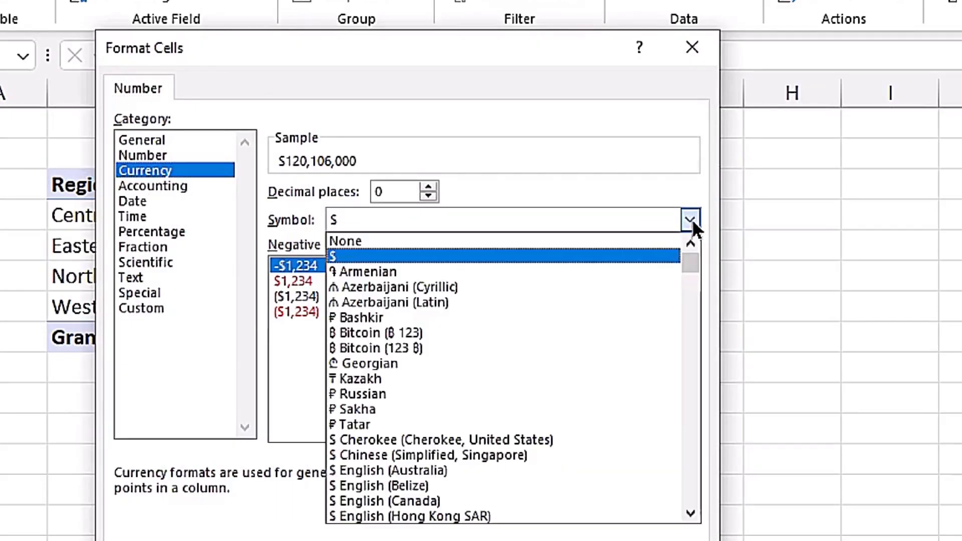
pyautogui.scroll(-4, 551, 316)
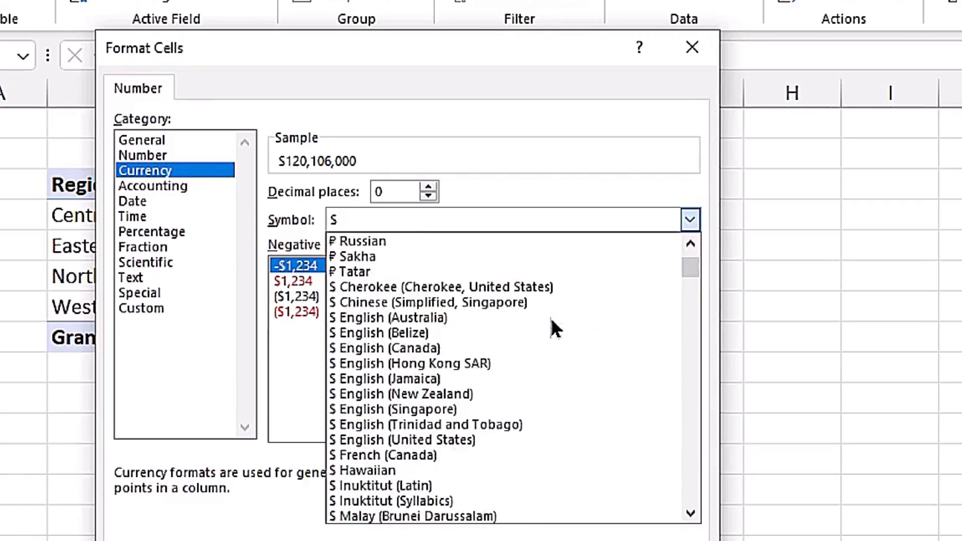
pyautogui.scroll(-11, 552, 321)
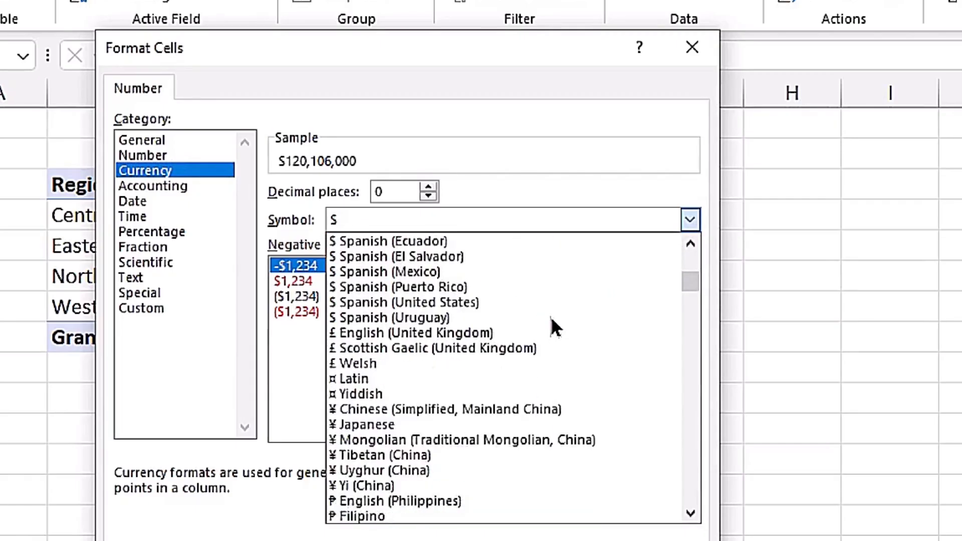
pyautogui.scroll(-1, 555, 328)
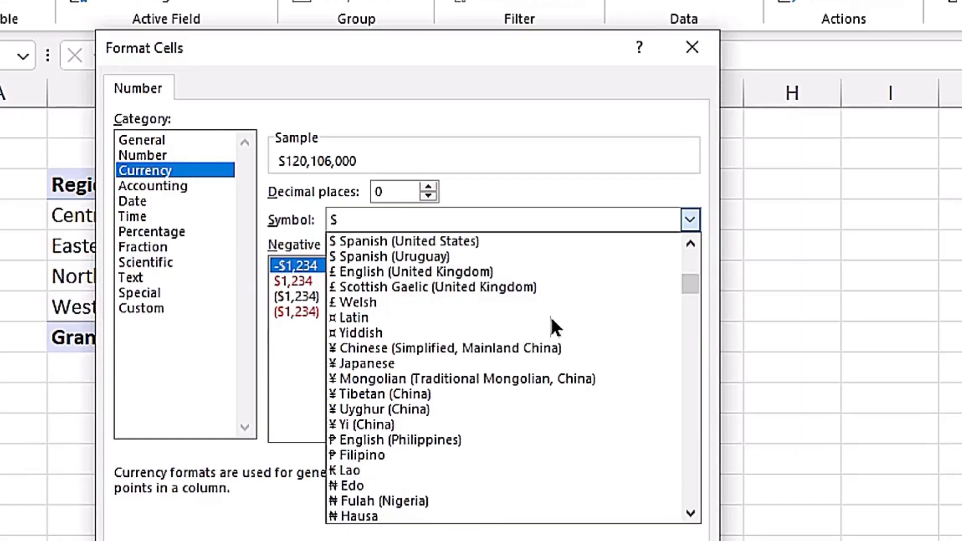
pyautogui.scroll(-1, 555, 328)
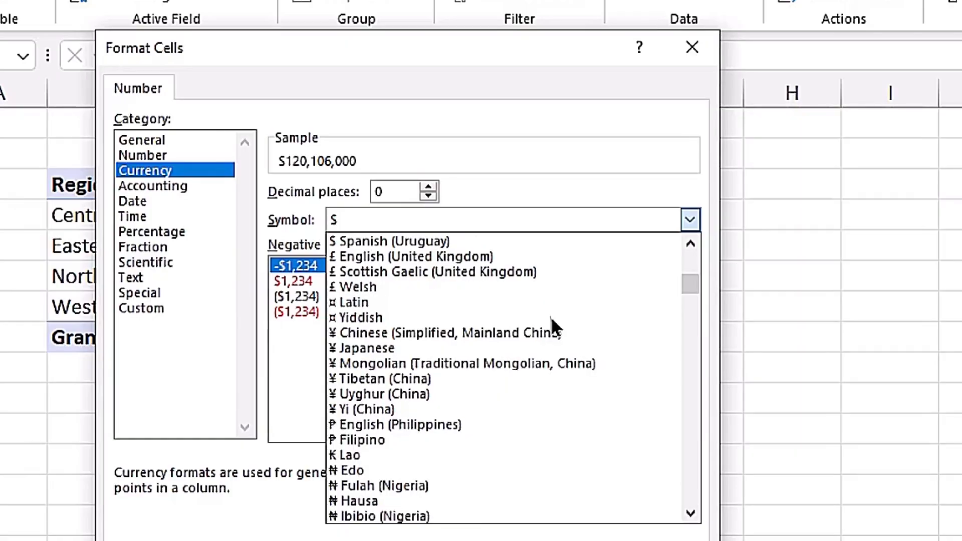
pyautogui.scroll(-10, 551, 317)
pyautogui.scroll(-8, 551, 318)
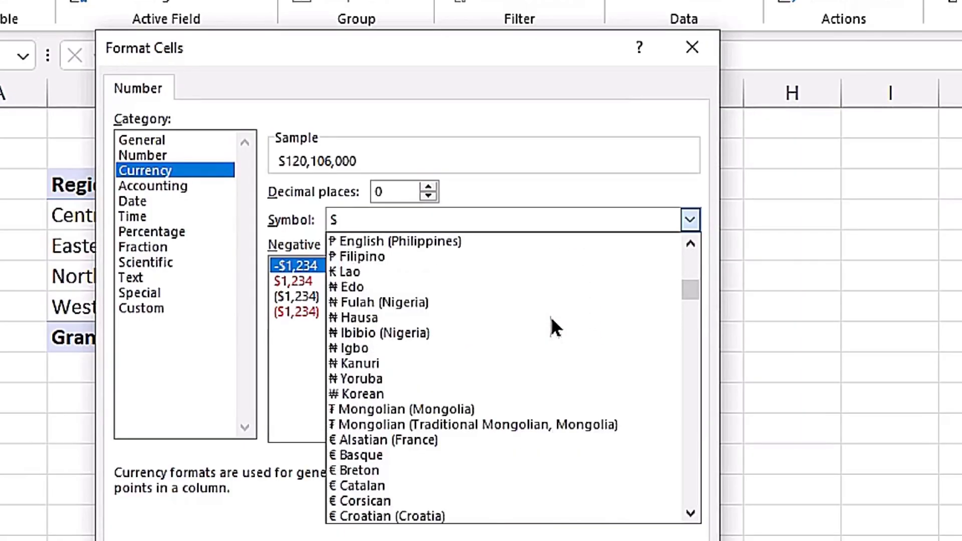
pyautogui.scroll(2, 551, 317)
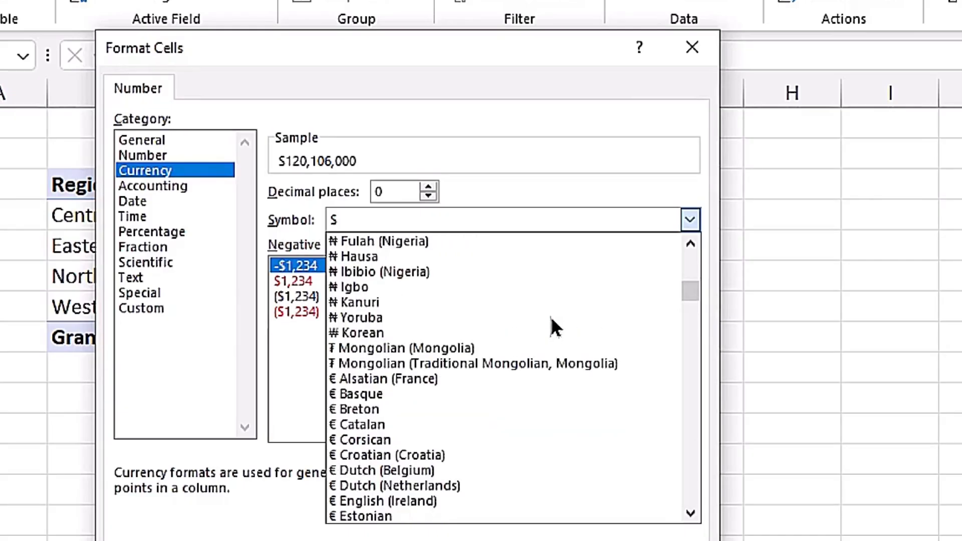
pyautogui.scroll(-20, 551, 317)
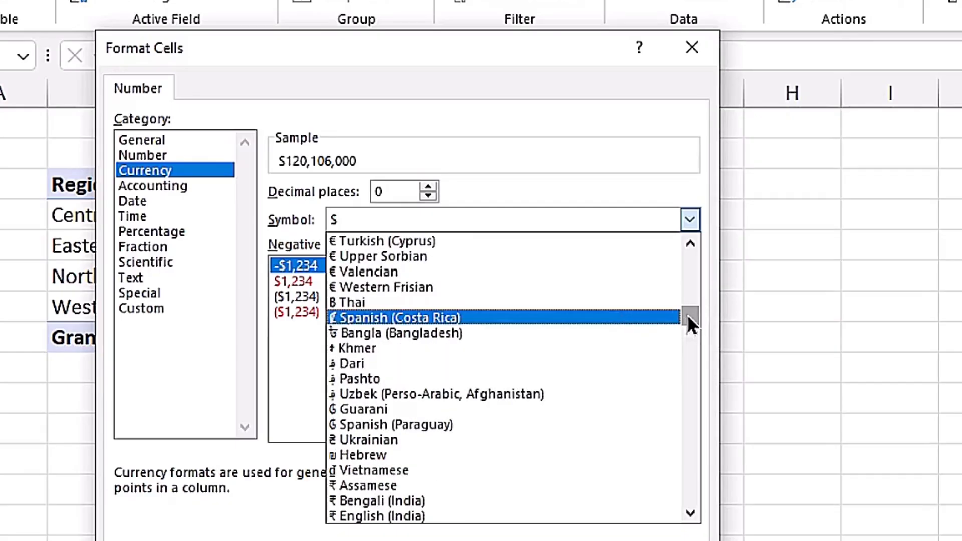
pyautogui.moveTo(687, 314); pyautogui.dragTo(687, 255)
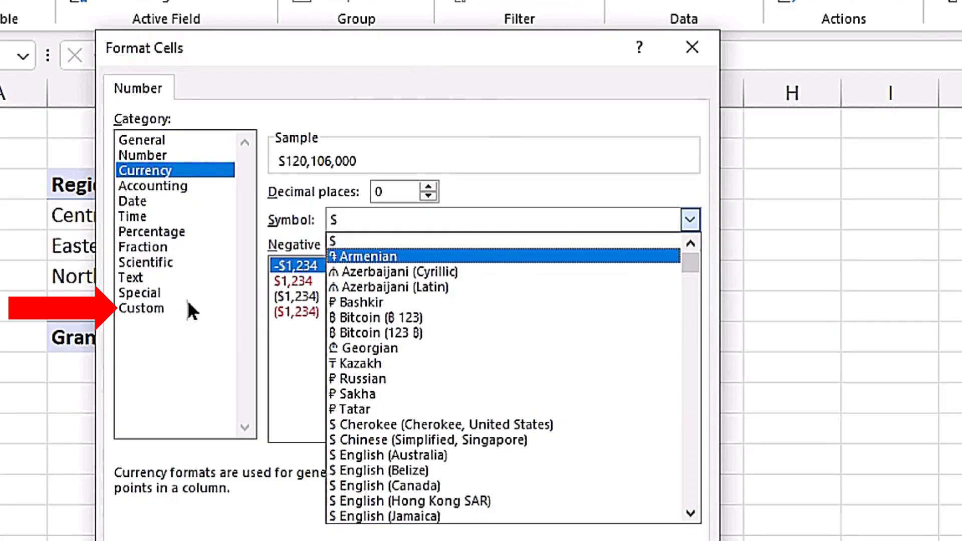
# Replace the Amount field's number format with the custom code "UGX" and apply it
pyautogui.click(143, 308)
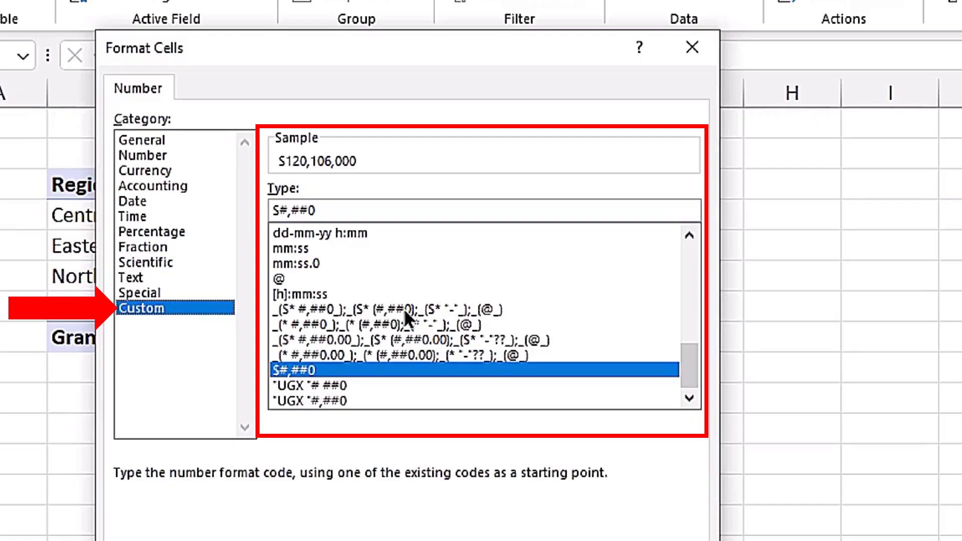
pyautogui.scroll(1, 403, 296)
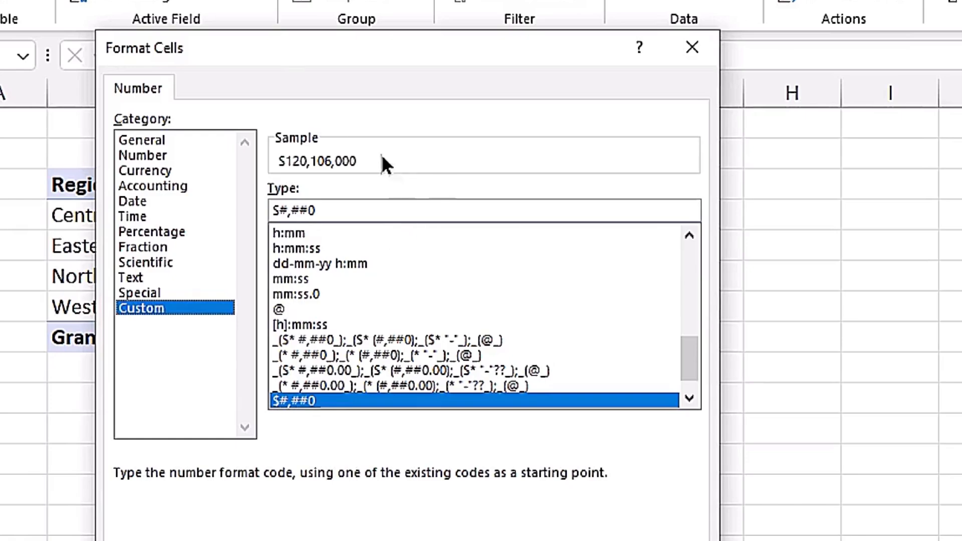
pyautogui.moveTo(271, 48); pyautogui.dragTo(525, 58)
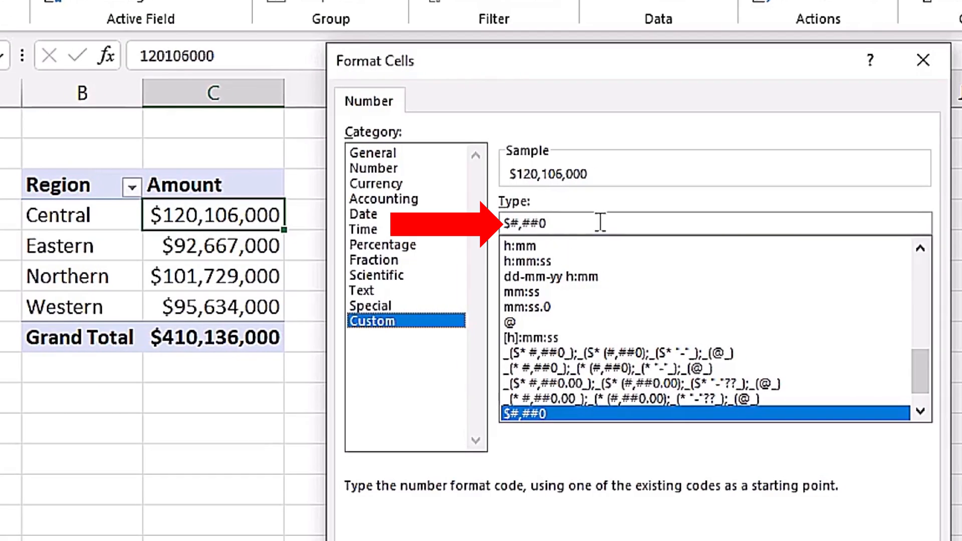
pyautogui.click(600, 222)
pyautogui.moveTo(599, 221); pyautogui.dragTo(475, 223)
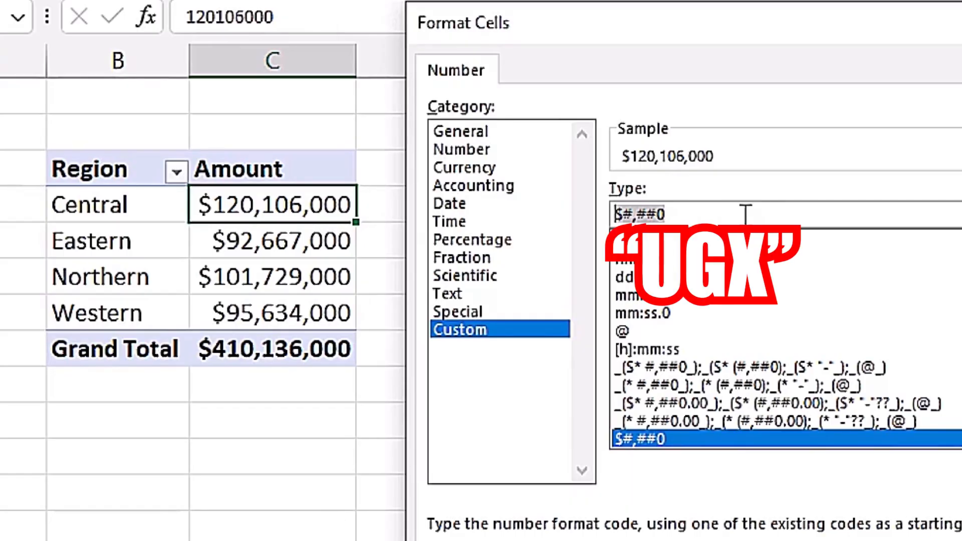
pyautogui.write('"')
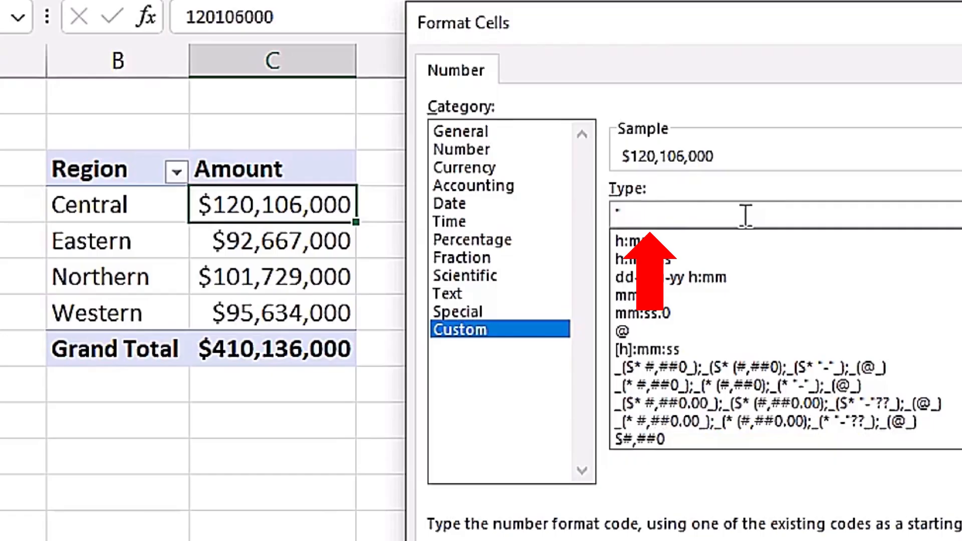
pyautogui.write('UGX"')
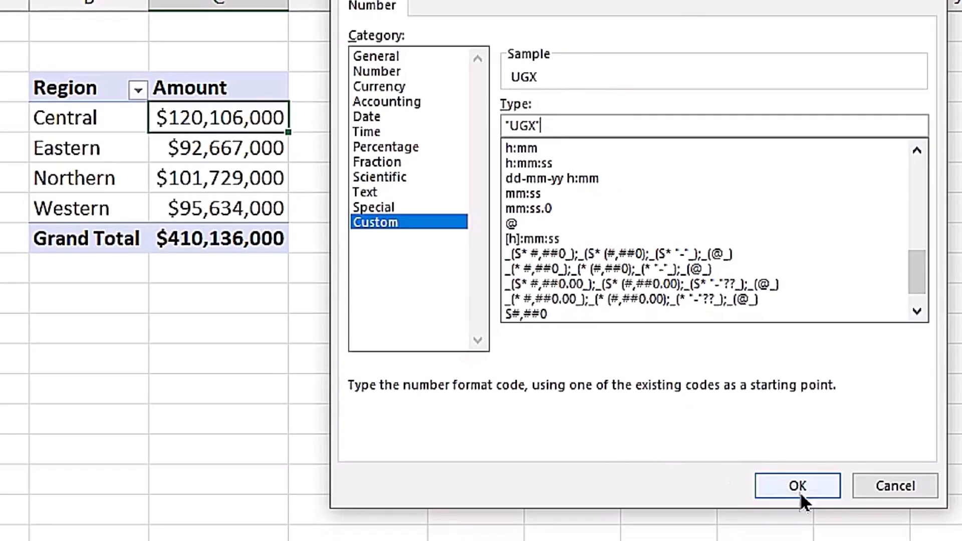
pyautogui.click(796, 486)
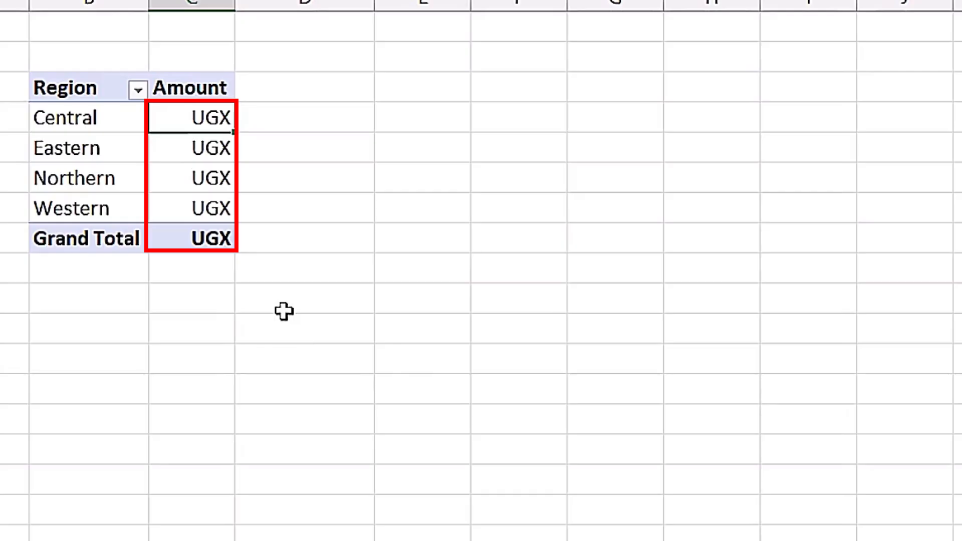
# Extend the Amount field's custom number format code to "UGX"#,### and apply it
pyautogui.rightClick(188, 123)
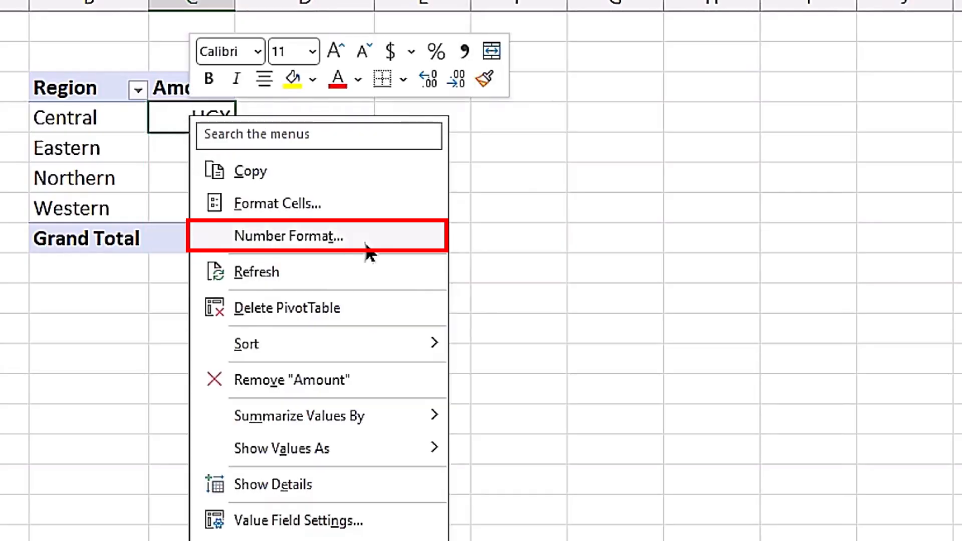
pyautogui.click(321, 237)
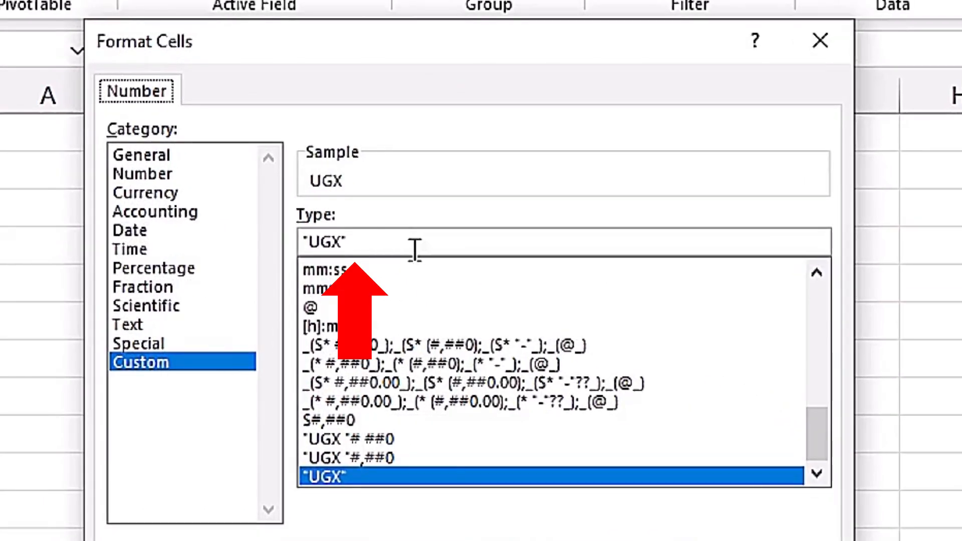
pyautogui.click(365, 245)
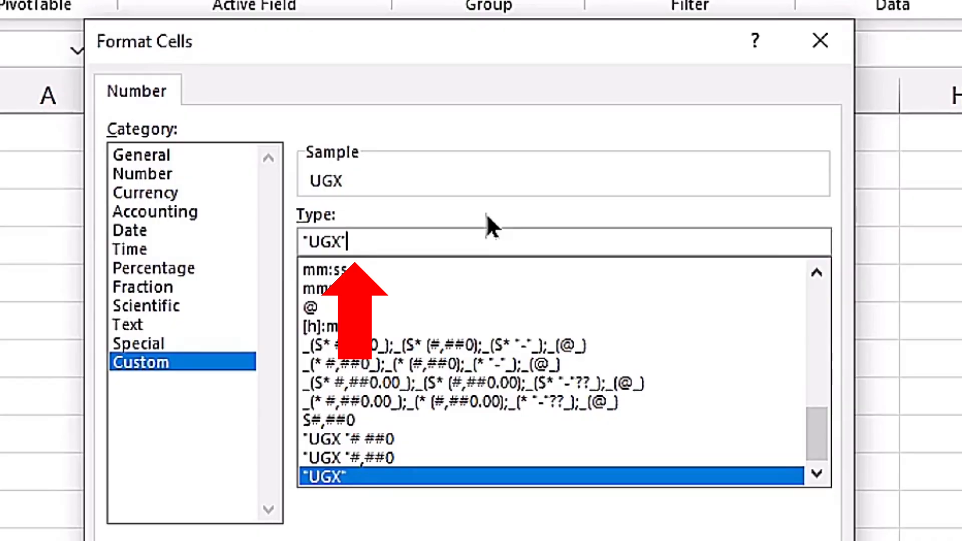
pyautogui.write('#')
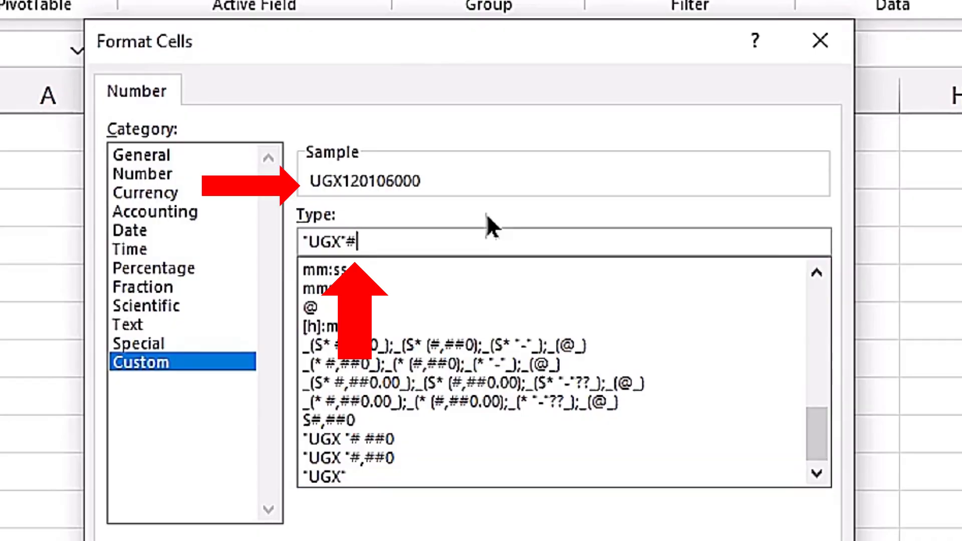
pyautogui.moveTo(344, 43); pyautogui.dragTo(665, 40)
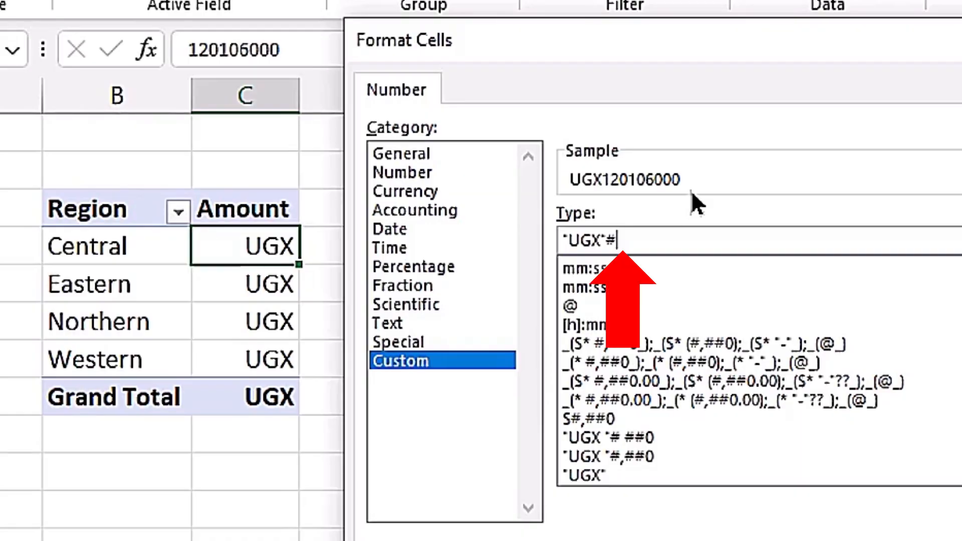
pyautogui.write(',')
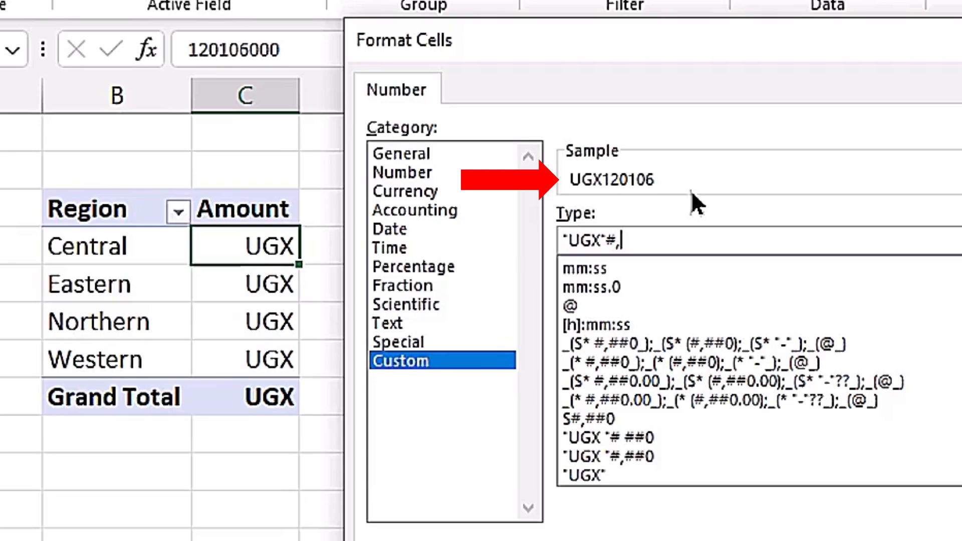
pyautogui.press('BackSpace')
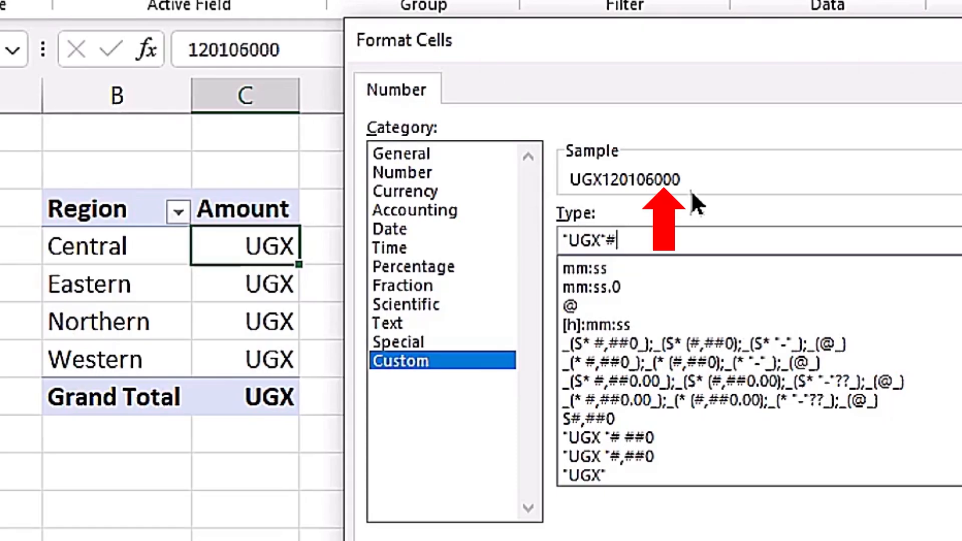
pyautogui.write(',')
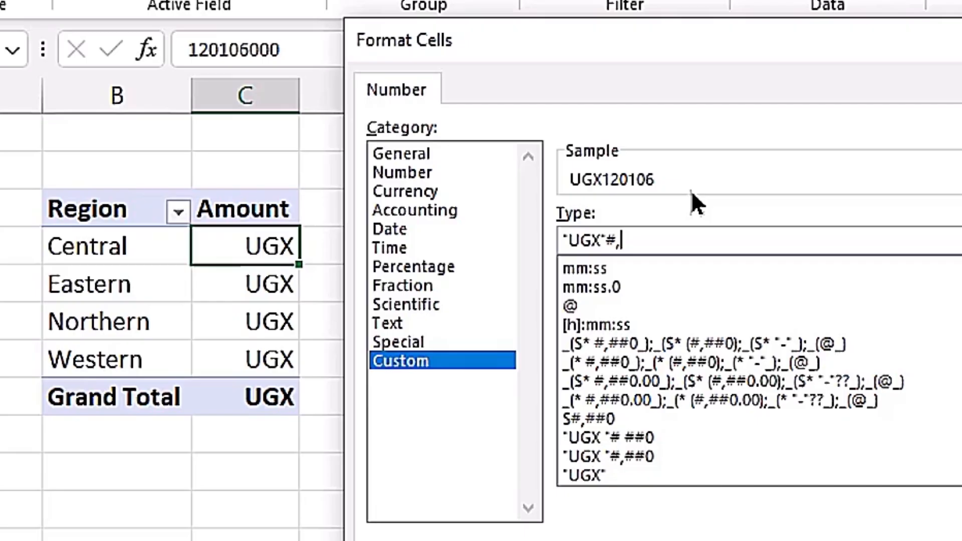
pyautogui.write('##')
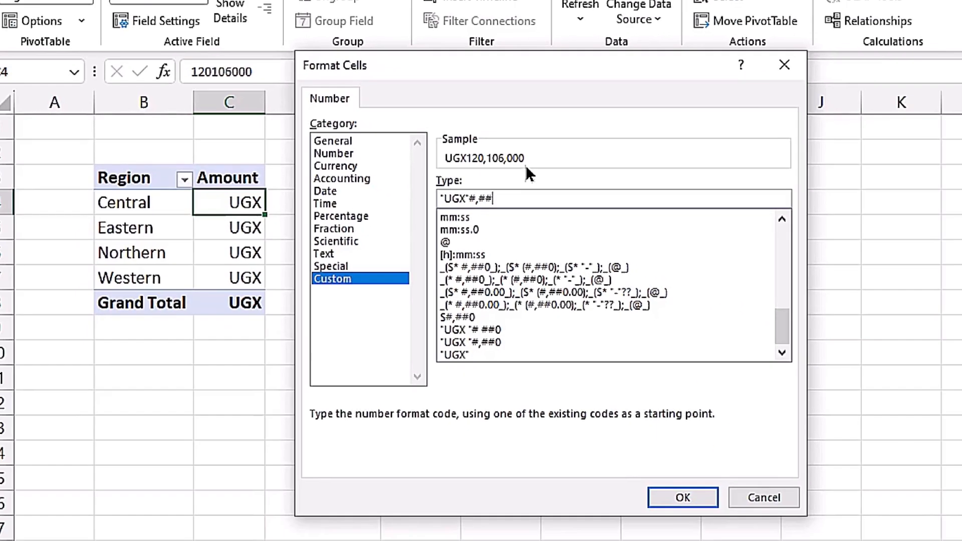
pyautogui.click(684, 497)
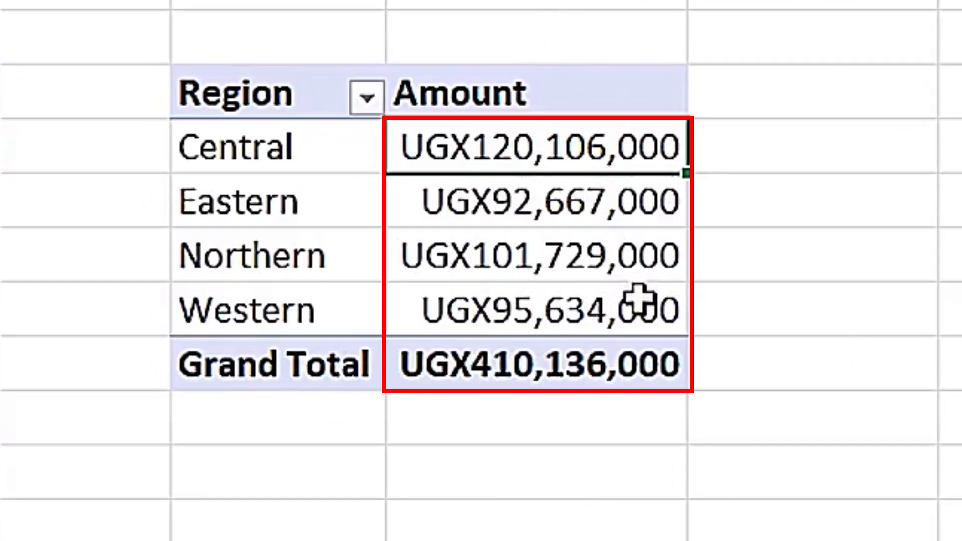
# Change the Amount field's custom number format code to "UGX"#,##0 and apply it
pyautogui.rightClick(546, 153)
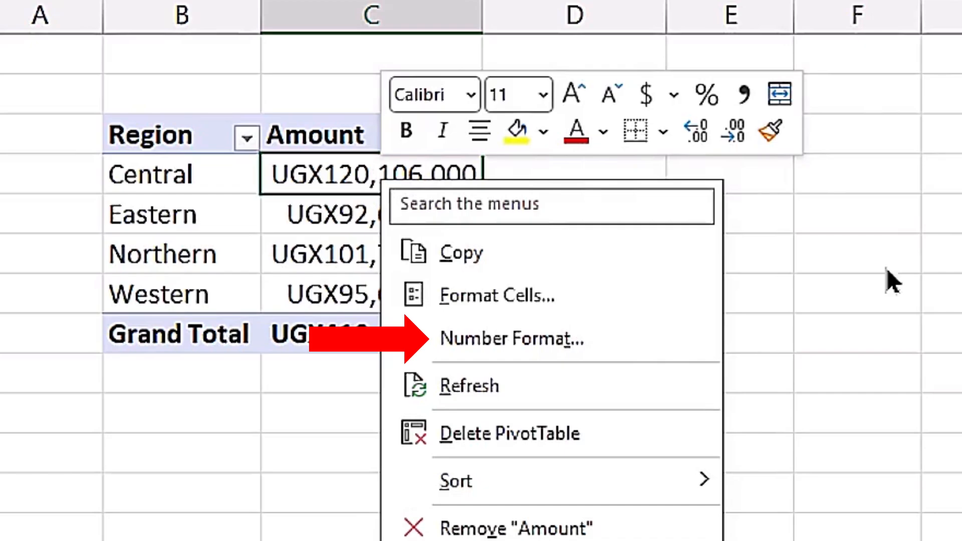
pyautogui.click(645, 348)
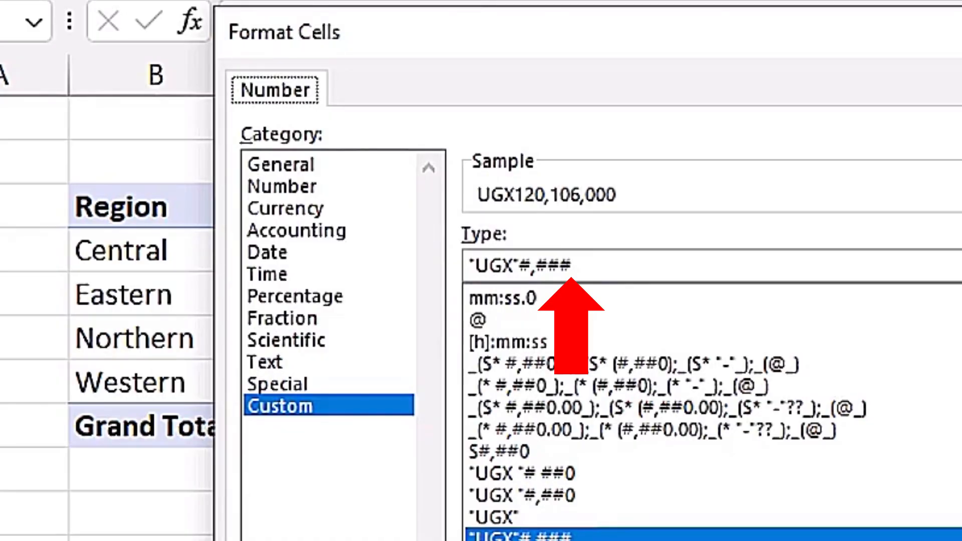
pyautogui.click(606, 266)
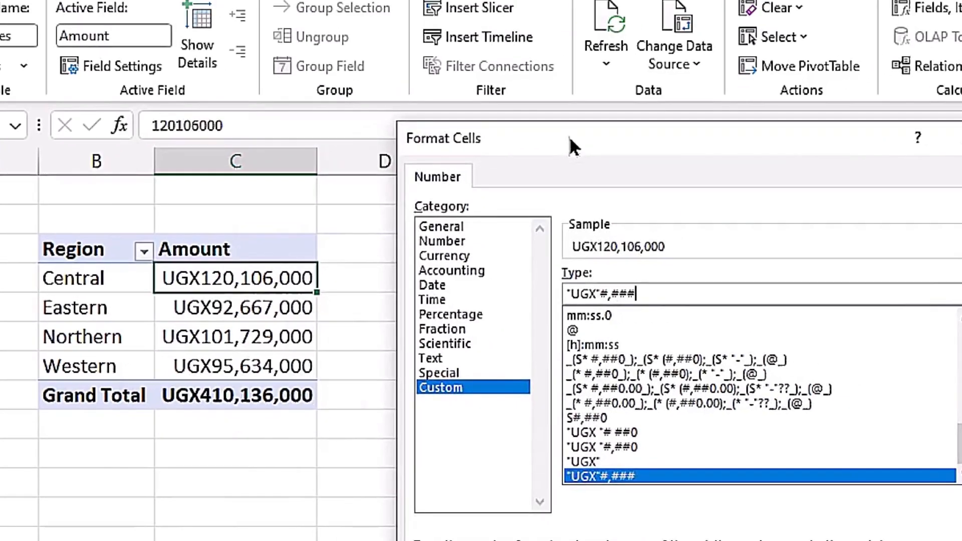
pyautogui.moveTo(569, 139); pyautogui.dragTo(521, 143)
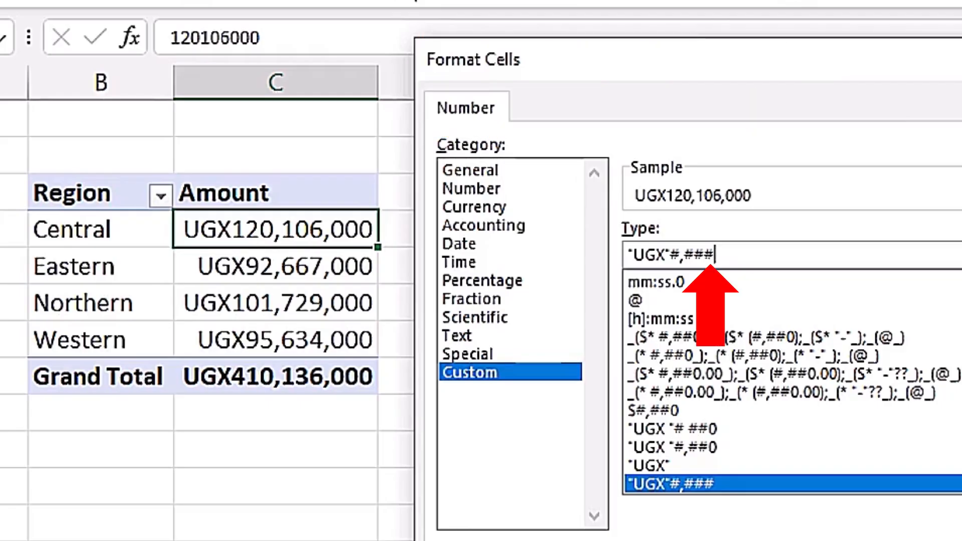
pyautogui.press('BackSpace')
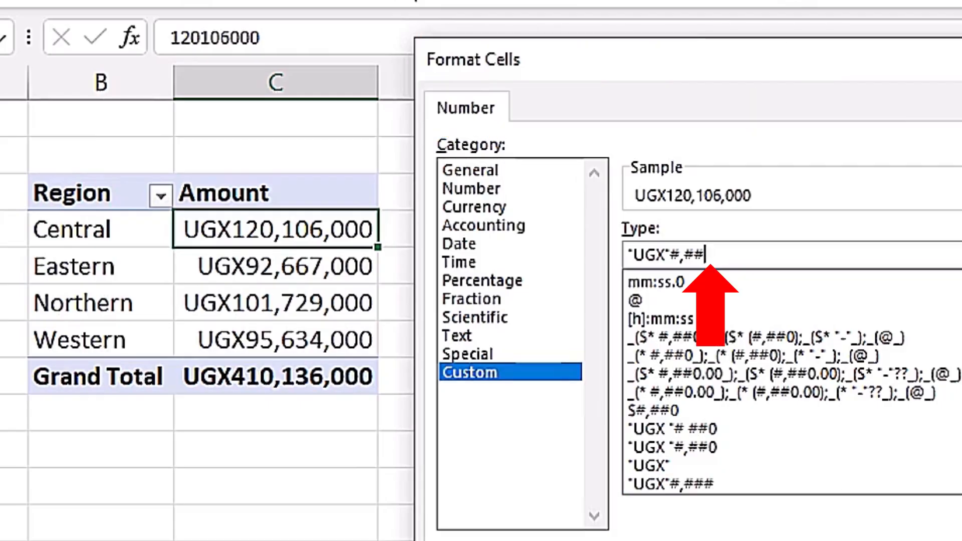
pyautogui.write('0')
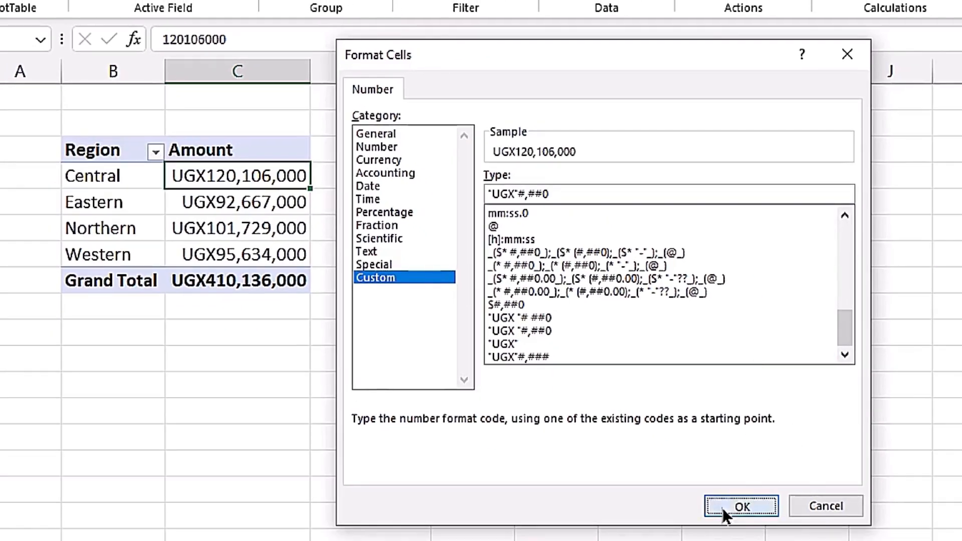
pyautogui.click(723, 507)
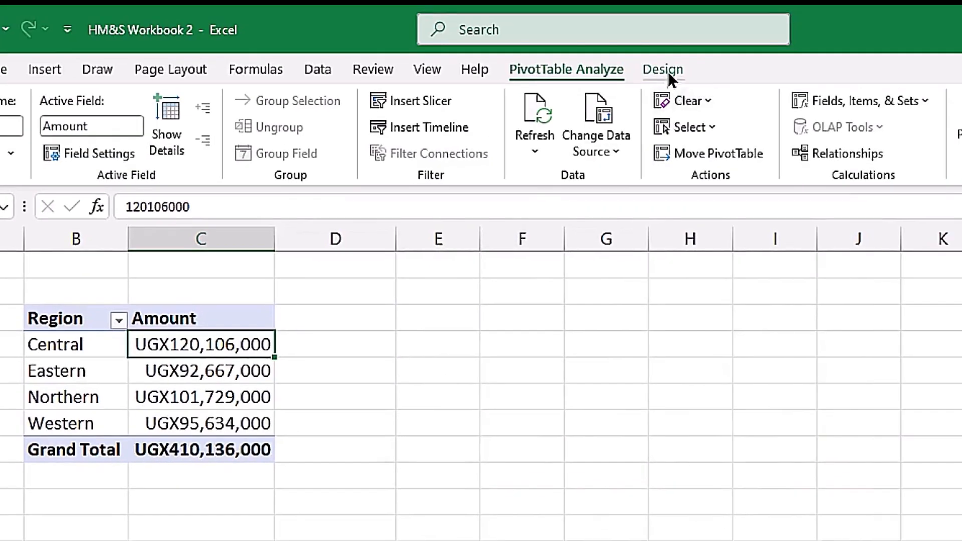
# Apply the green PivotTable style from the first row of the Medium styles to the sales PivotTable
pyautogui.click(668, 71)
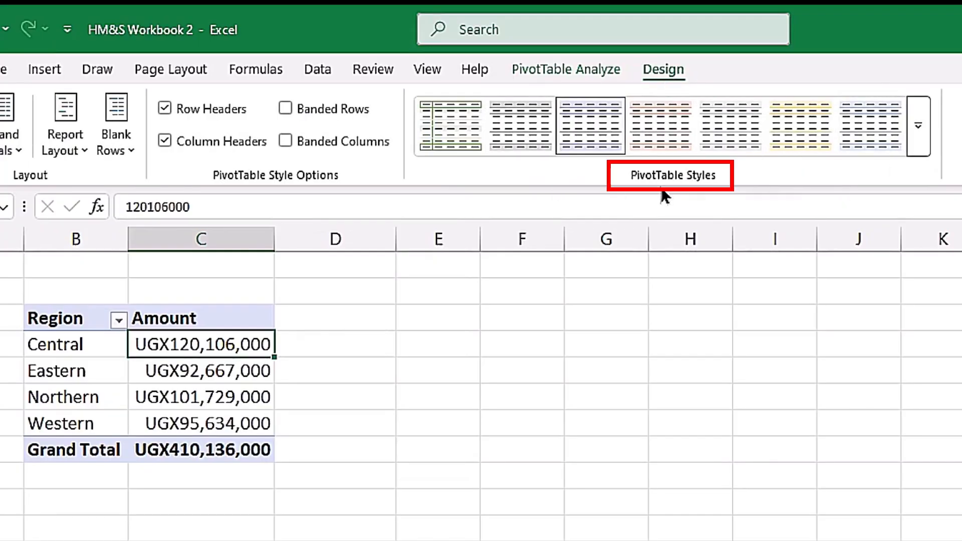
pyautogui.click(913, 129)
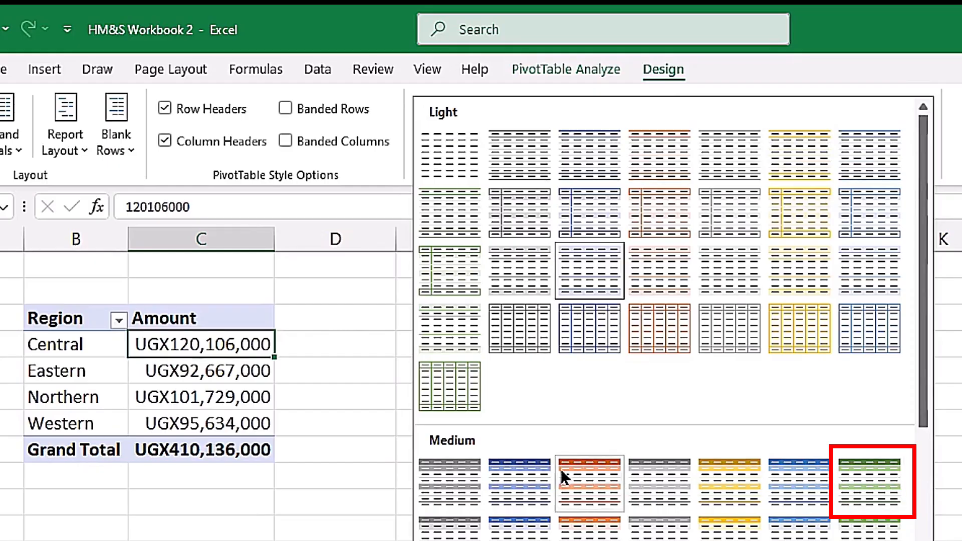
pyautogui.click(867, 481)
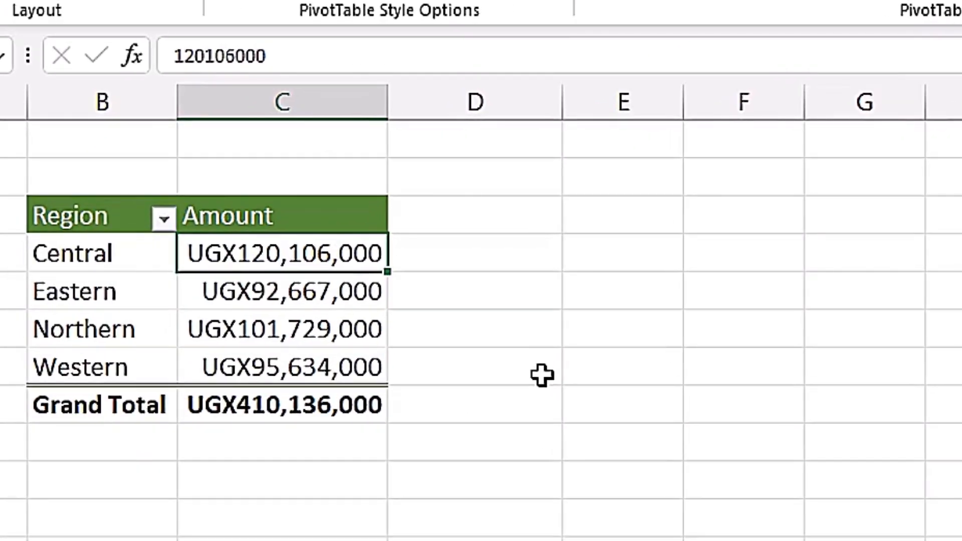
# Copy the whole PivotTable, paste the copy starting in column E, and autofit column F to its amounts
pyautogui.moveTo(112, 223); pyautogui.dragTo(263, 386)
pyautogui.hotkey('ctrl', 'c')
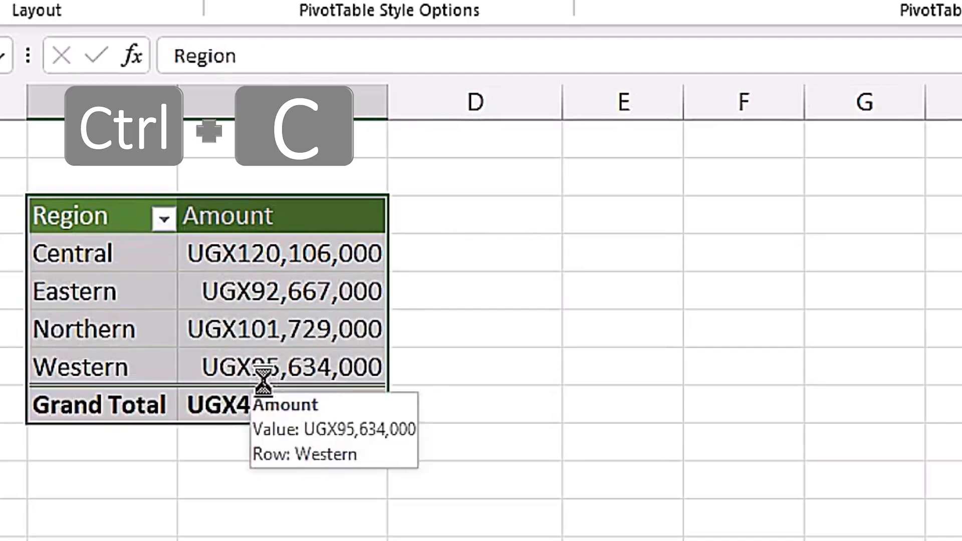
pyautogui.click(591, 223)
pyautogui.hotkey('ctrl', 'v')
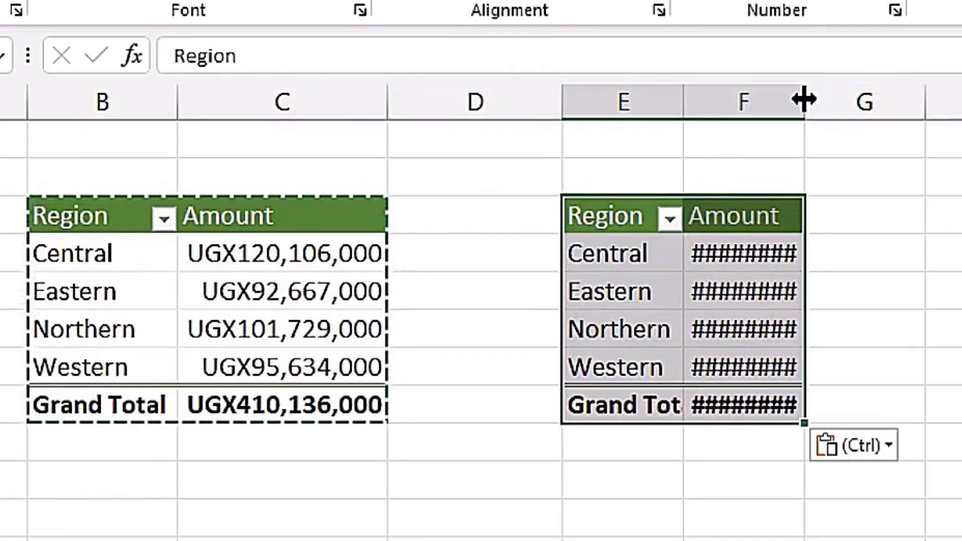
pyautogui.doubleClick(803, 100)
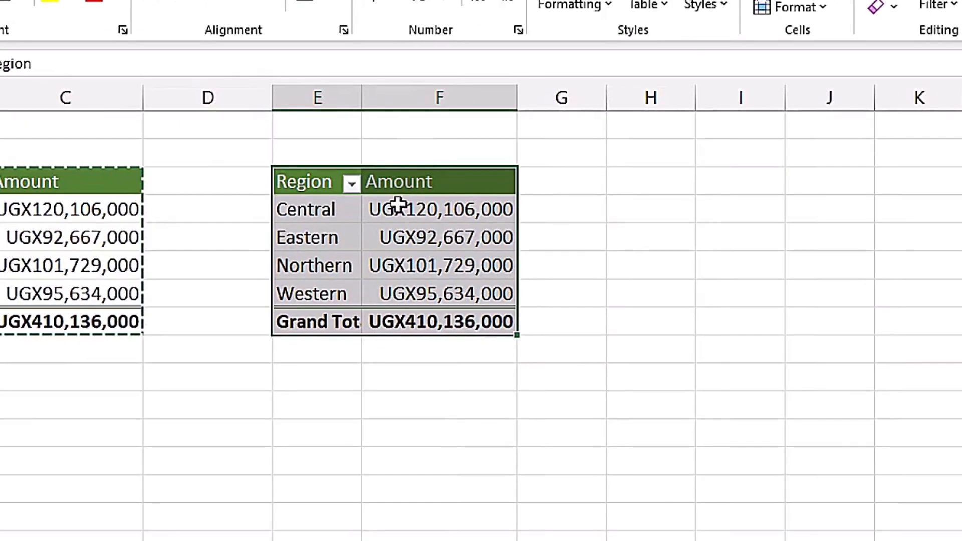
# Set the copied PivotTable's Amount field to the Currency number format with the $ symbol and 0 decimal places
pyautogui.click(610, 238)
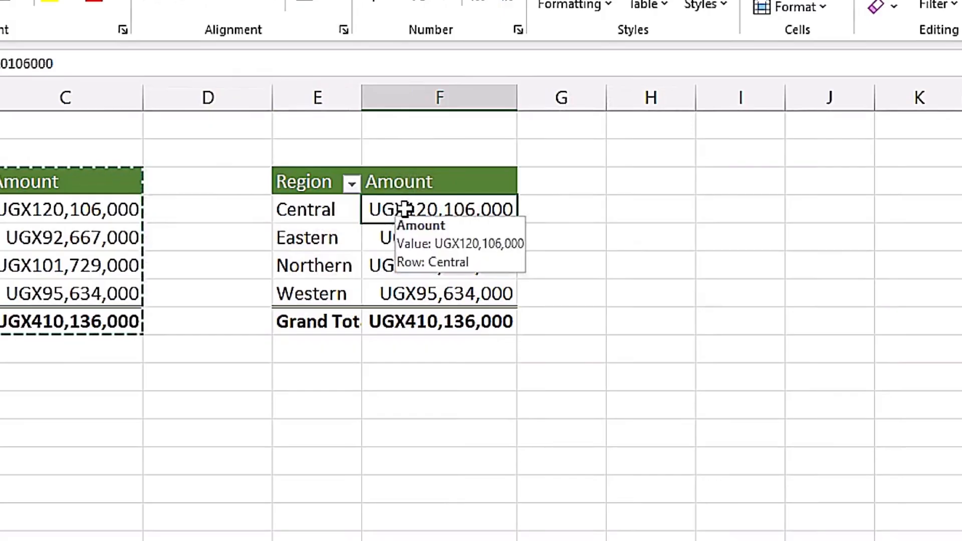
pyautogui.rightClick(481, 212)
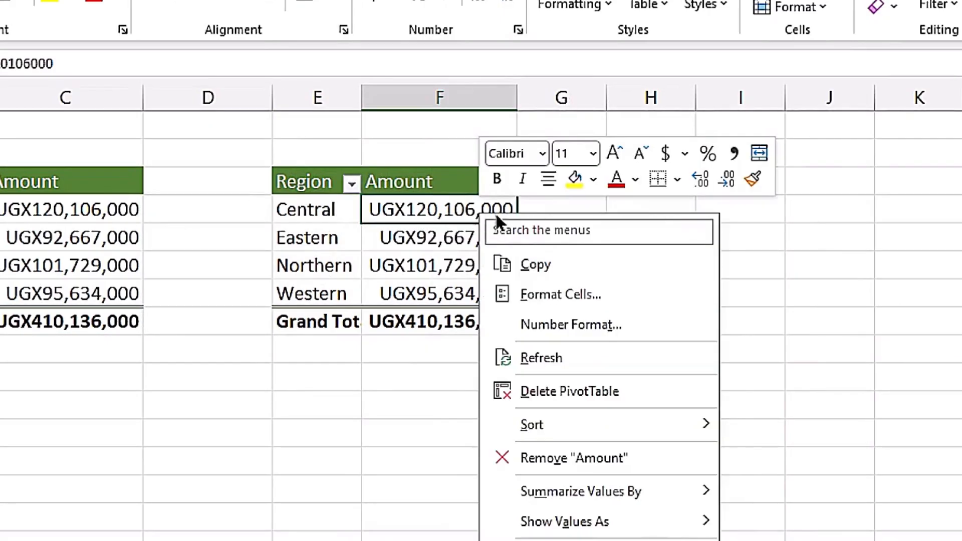
pyautogui.click(599, 328)
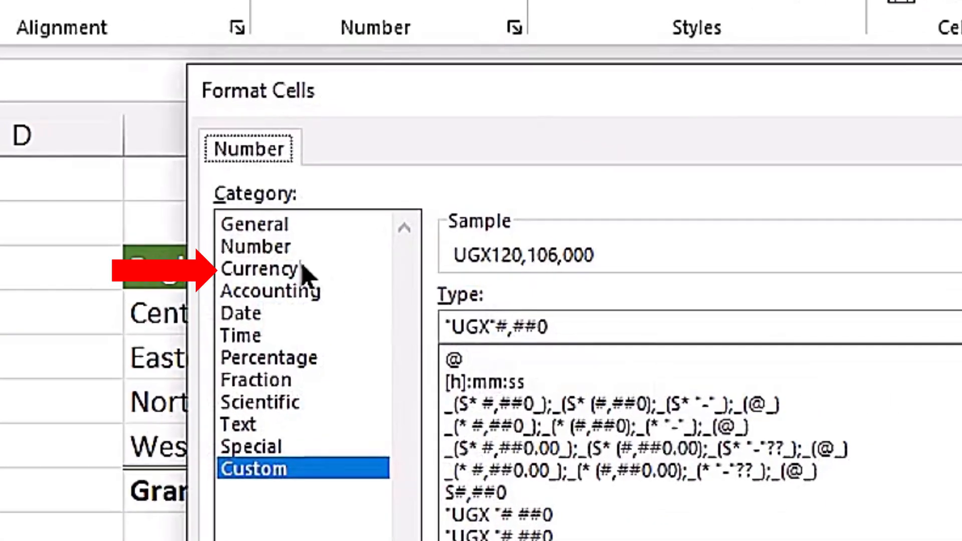
pyautogui.click(300, 270)
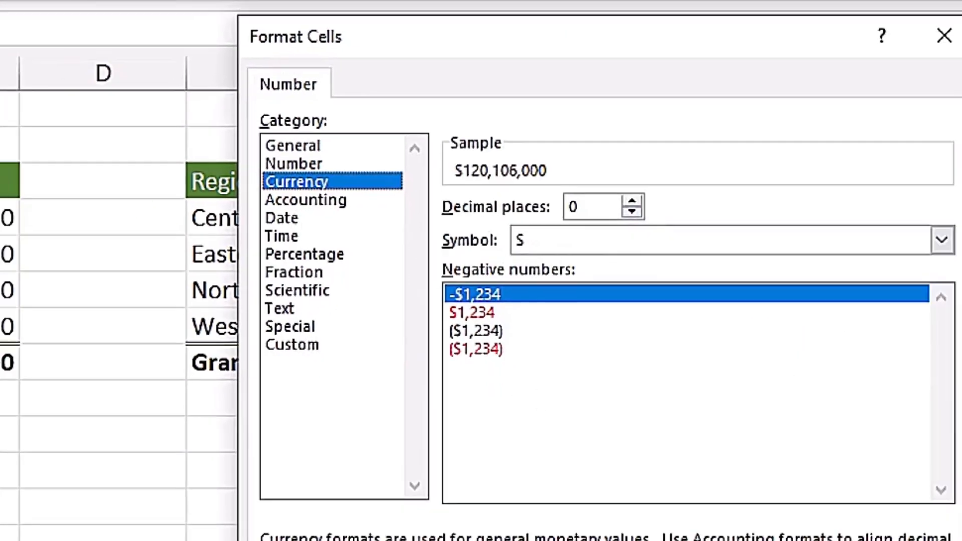
pyautogui.click(751, 496)
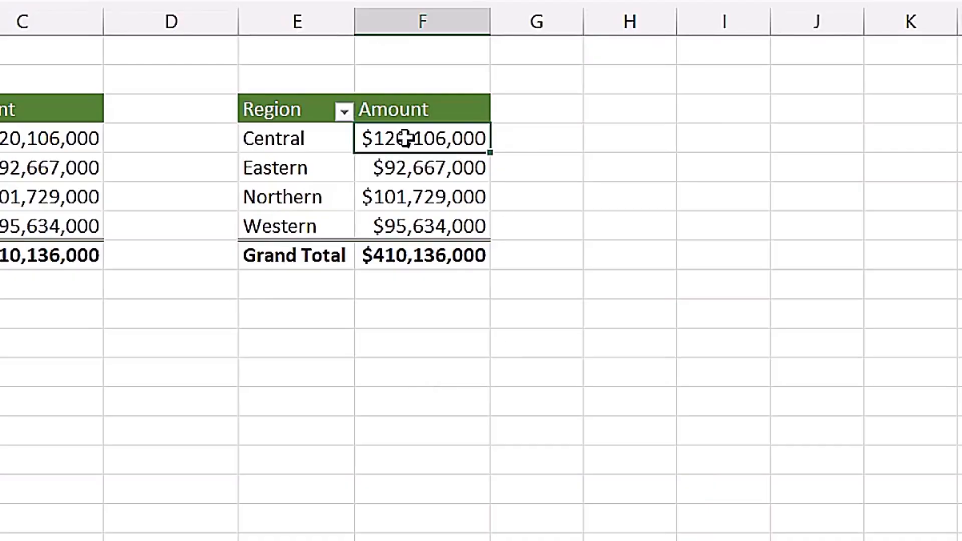
# Replace the $ in the copied Amount field's custom format code with a spaced UGX prefix, "UGX "#,##0, and apply it
pyautogui.rightClick(423, 137)
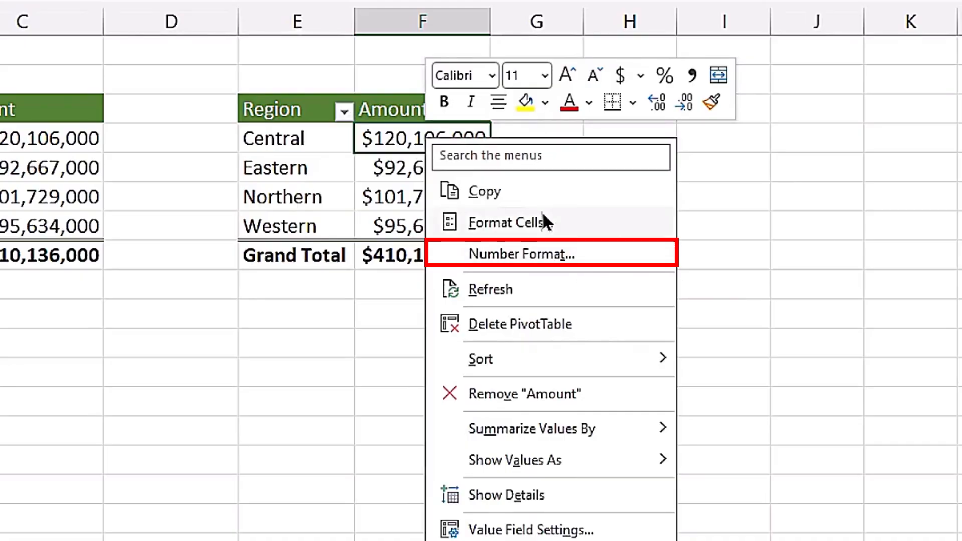
pyautogui.click(578, 255)
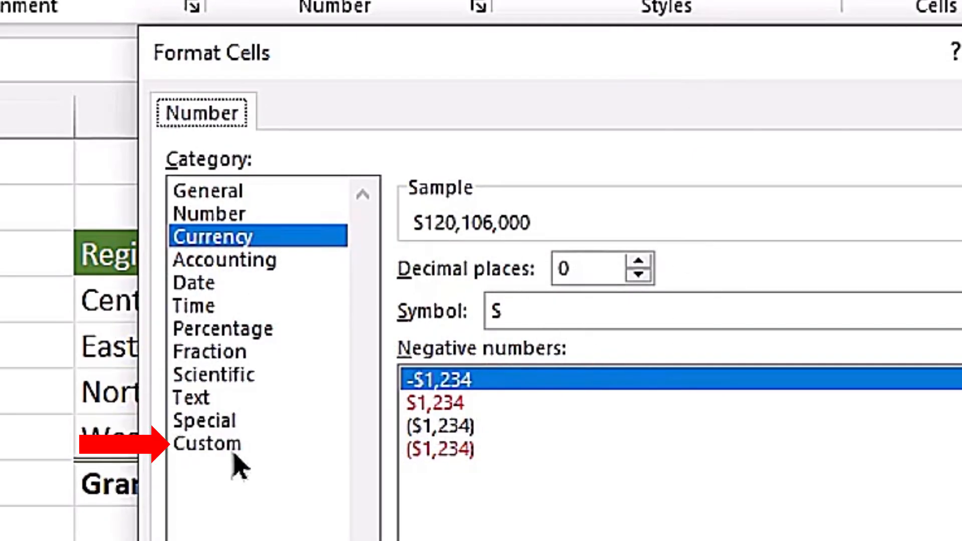
pyautogui.click(236, 445)
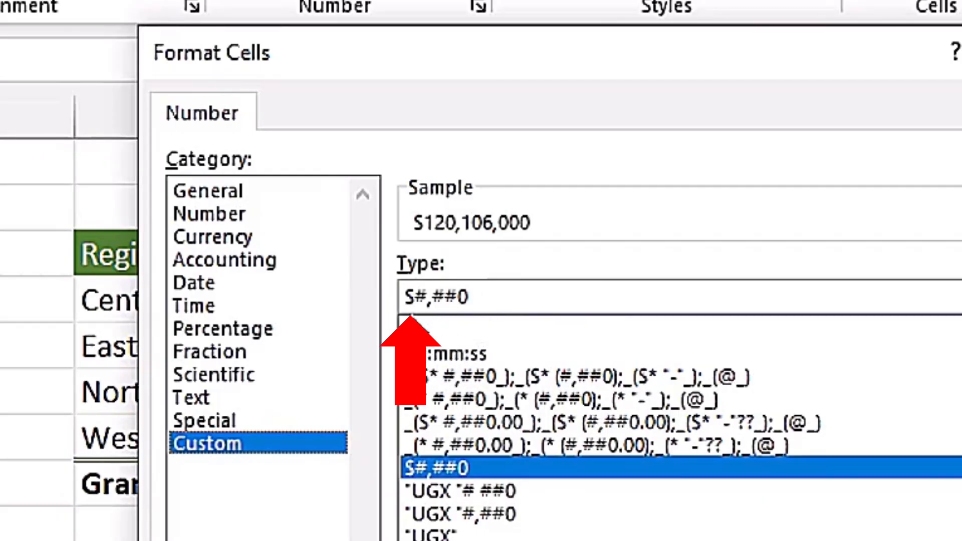
pyautogui.click(415, 298)
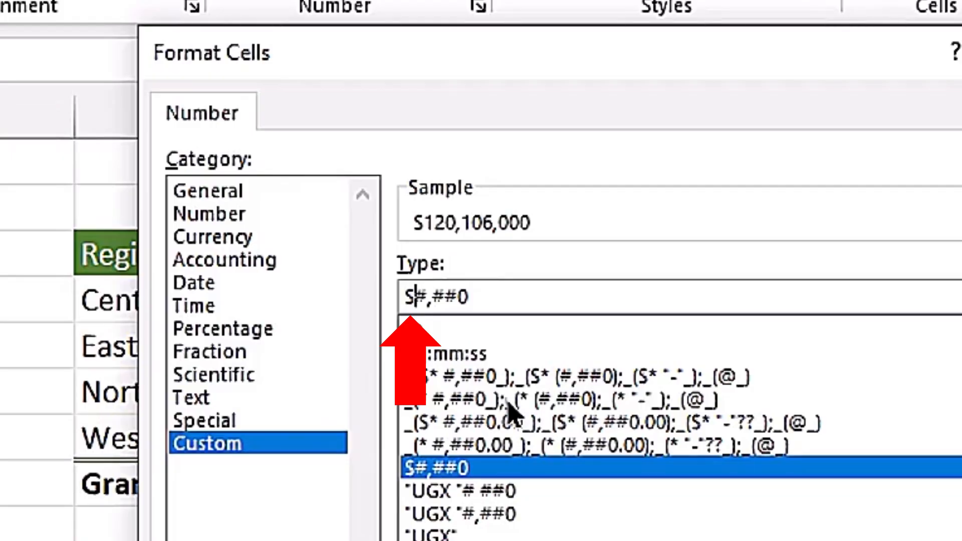
pyautogui.press('BackSpace')
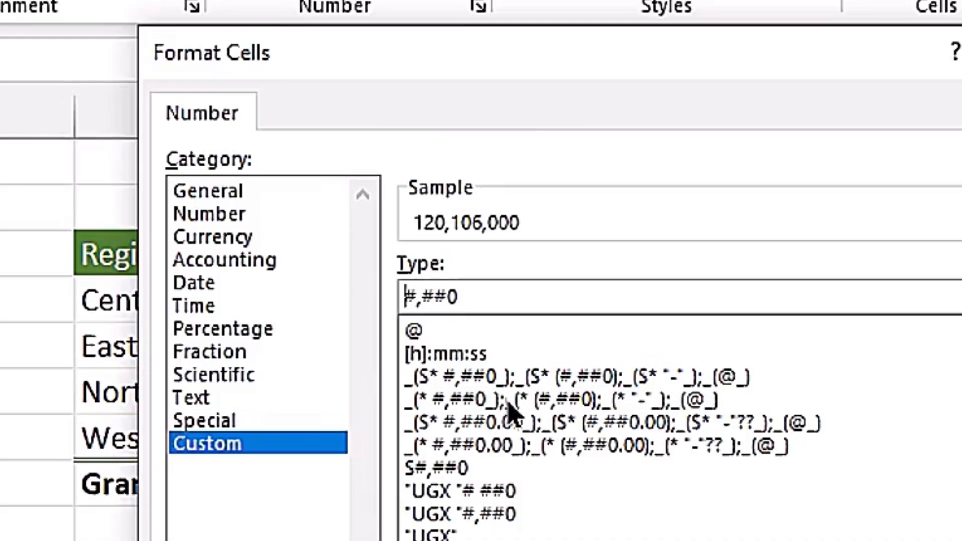
pyautogui.write('"')
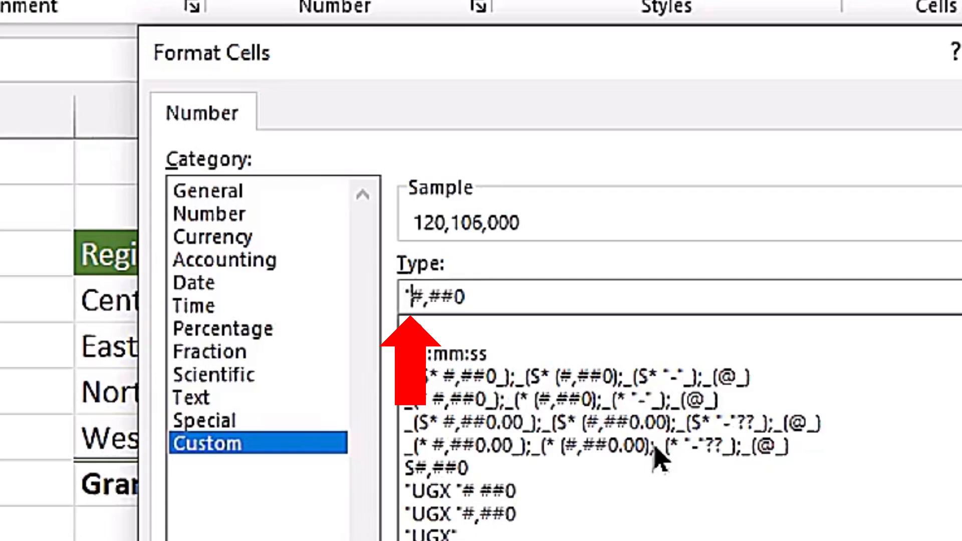
pyautogui.write('UGX')
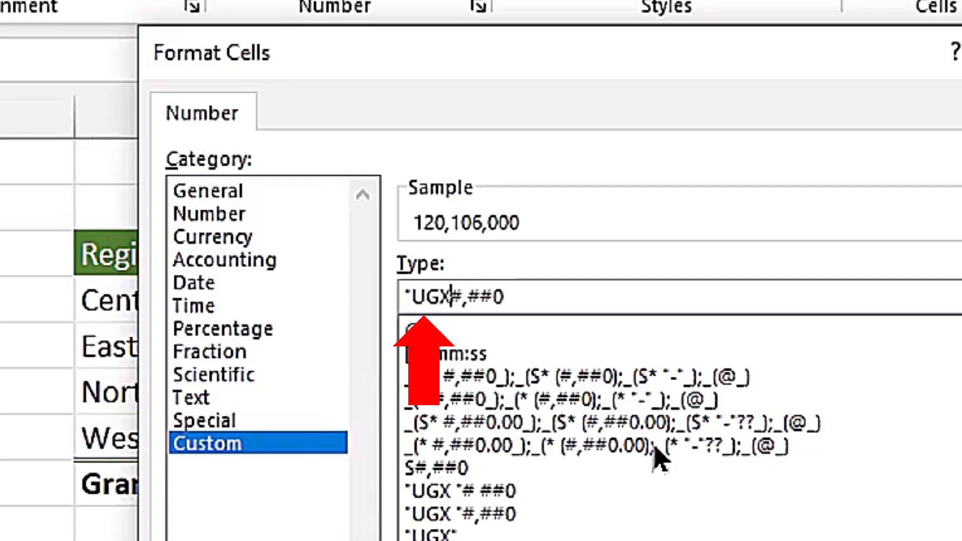
pyautogui.write('"')
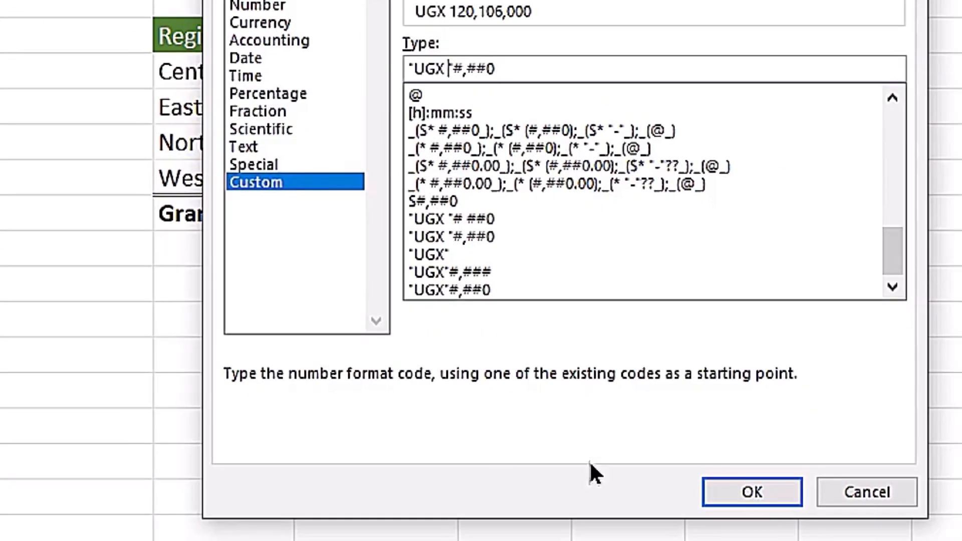
pyautogui.click(751, 492)
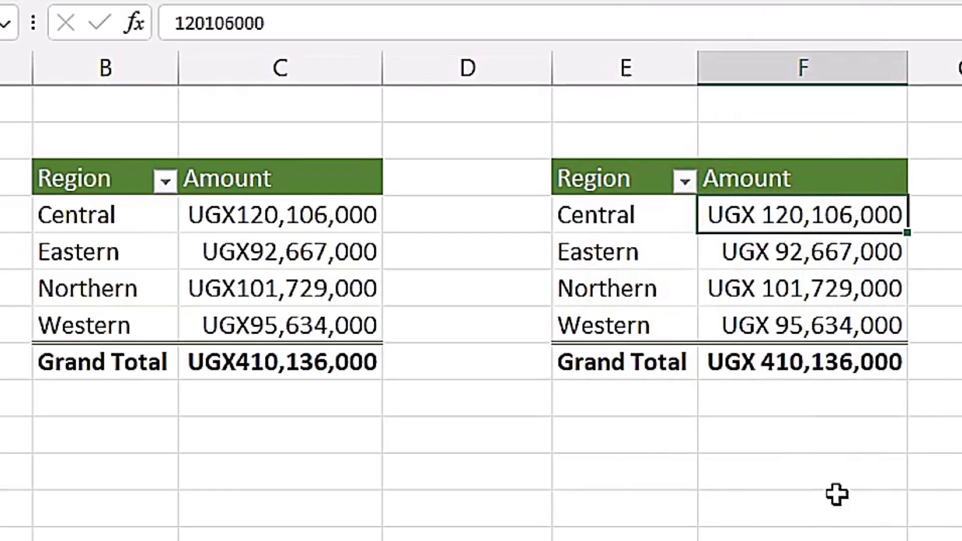